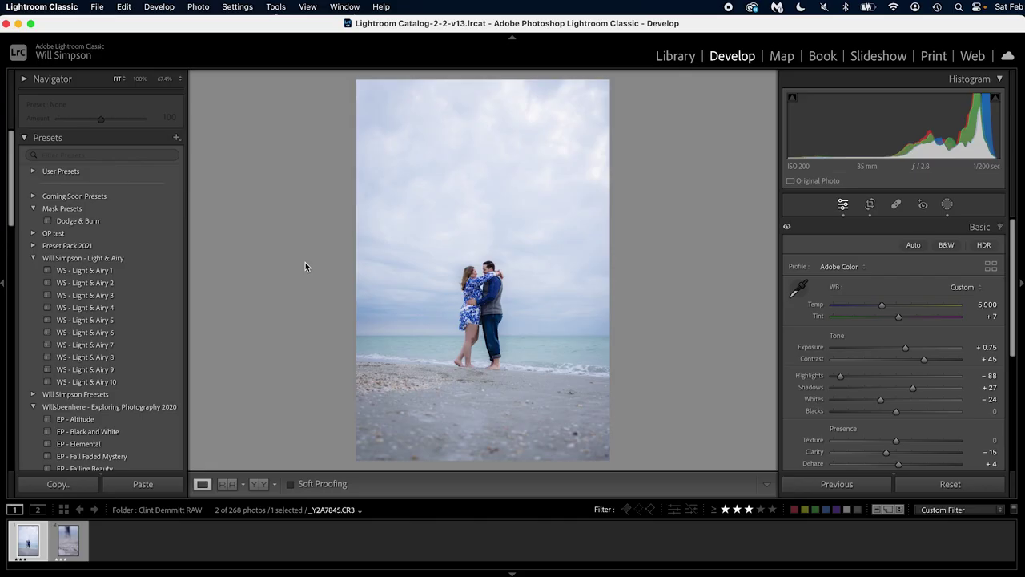
# Toggle Before/After on the couple edit, then switch between the ring-in-the-sand and couple photos.
pyautogui.press('\\')
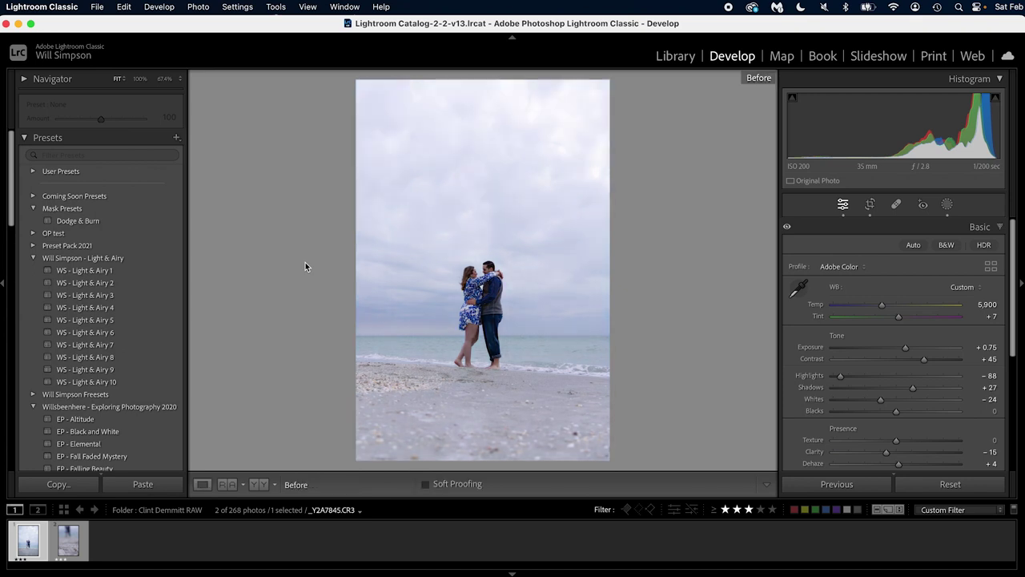
pyautogui.press('\\')
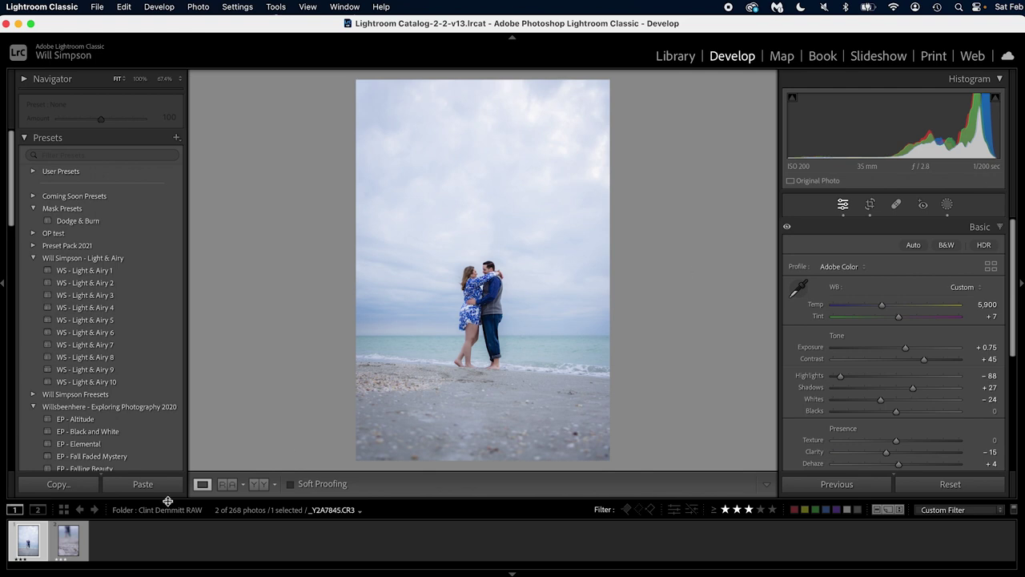
pyautogui.click(75, 538)
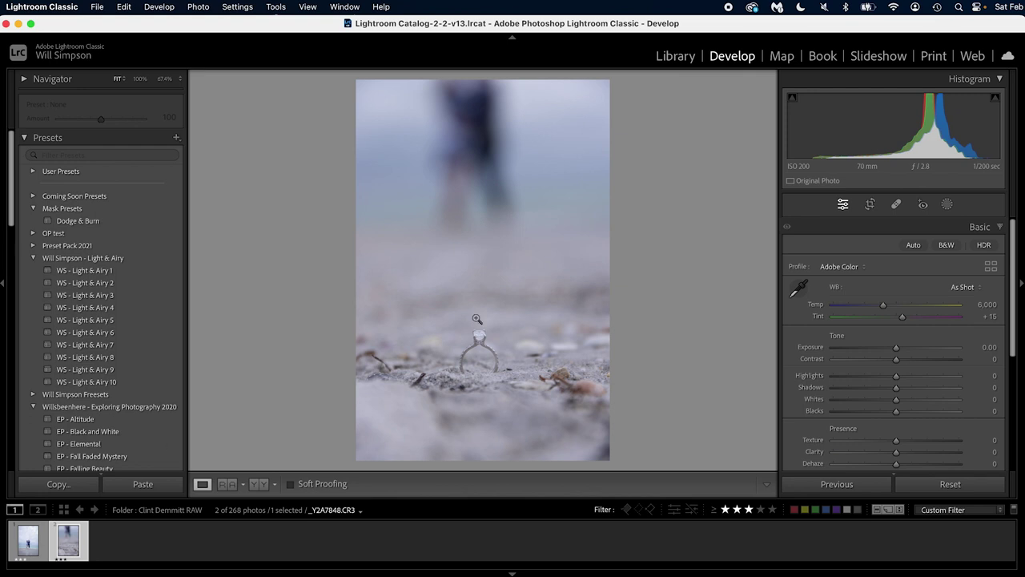
pyautogui.click(36, 538)
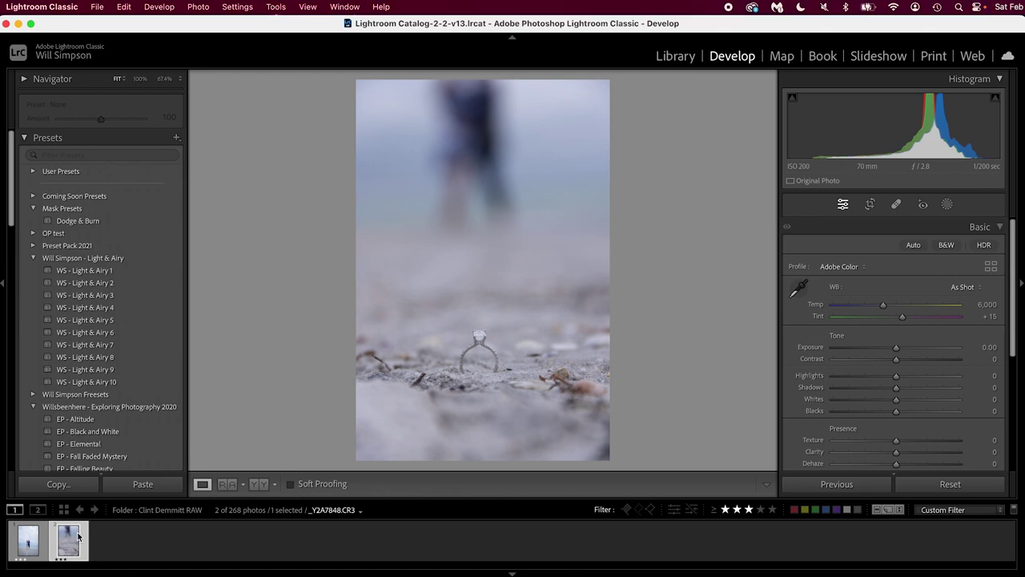
# Select both photos and send them to Photoshop with Edit In > Open as Layers.
pyautogui.press('super+a')
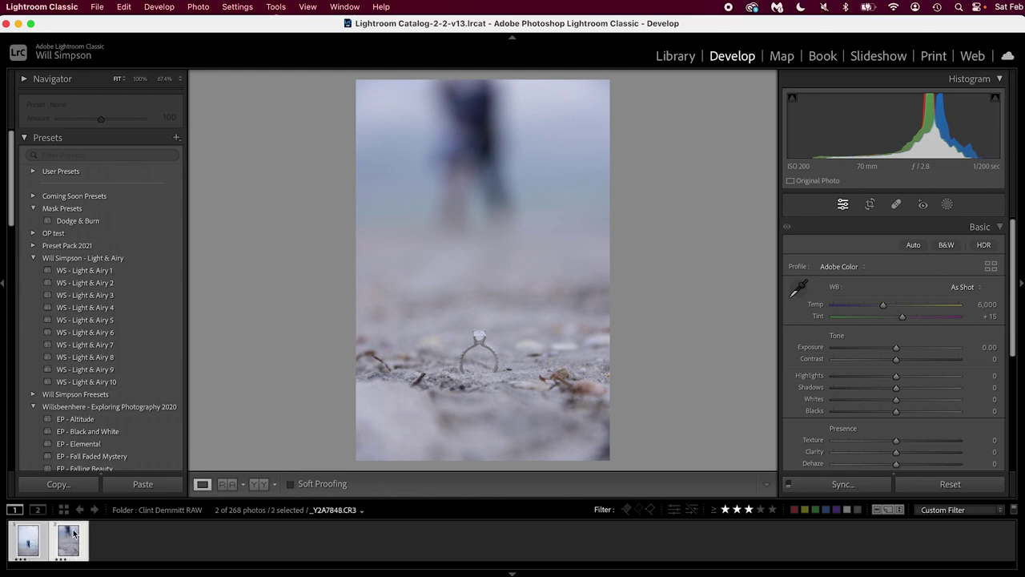
pyautogui.rightClick(72, 533)
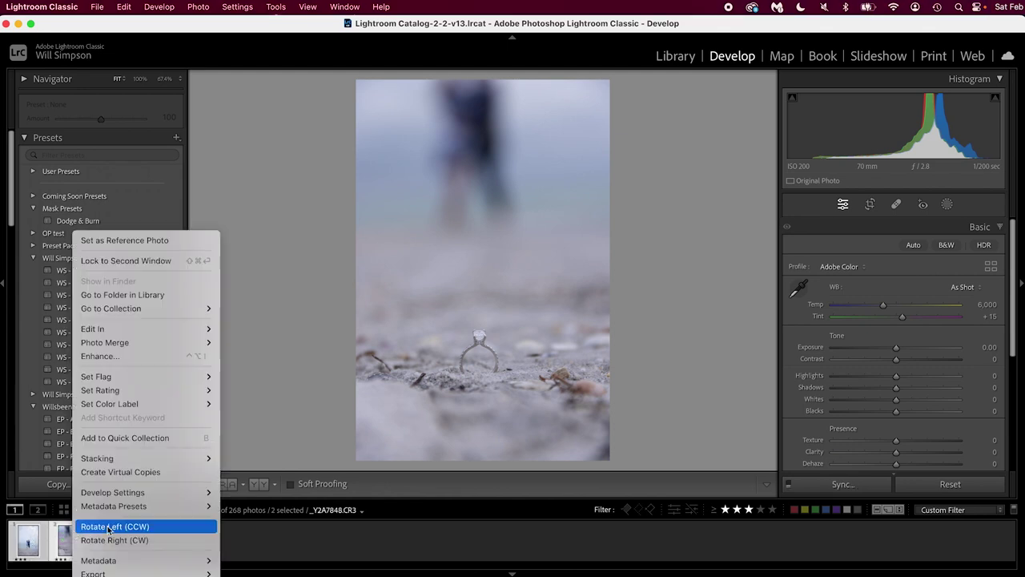
pyautogui.moveTo(157, 337)
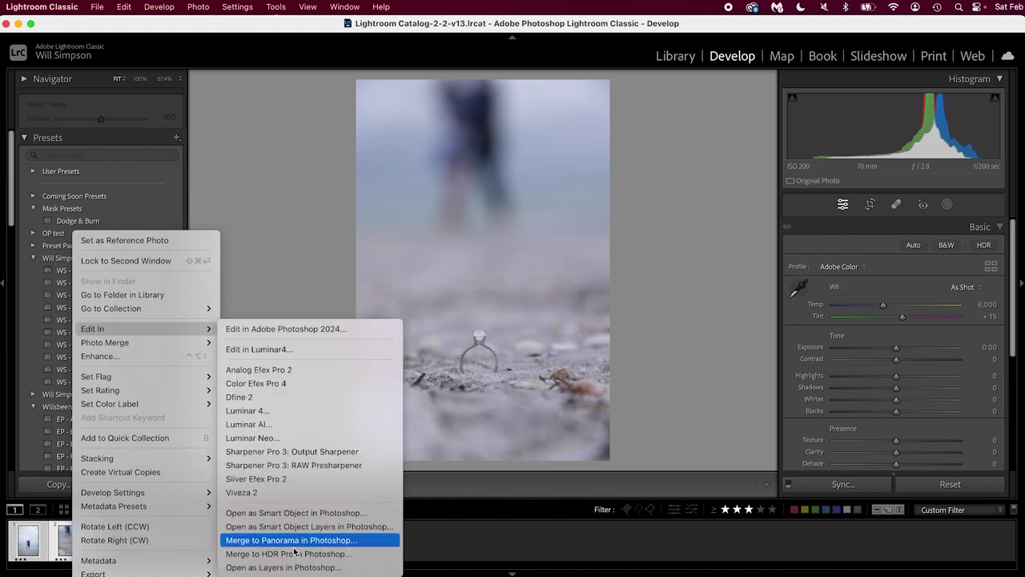
pyautogui.click(303, 571)
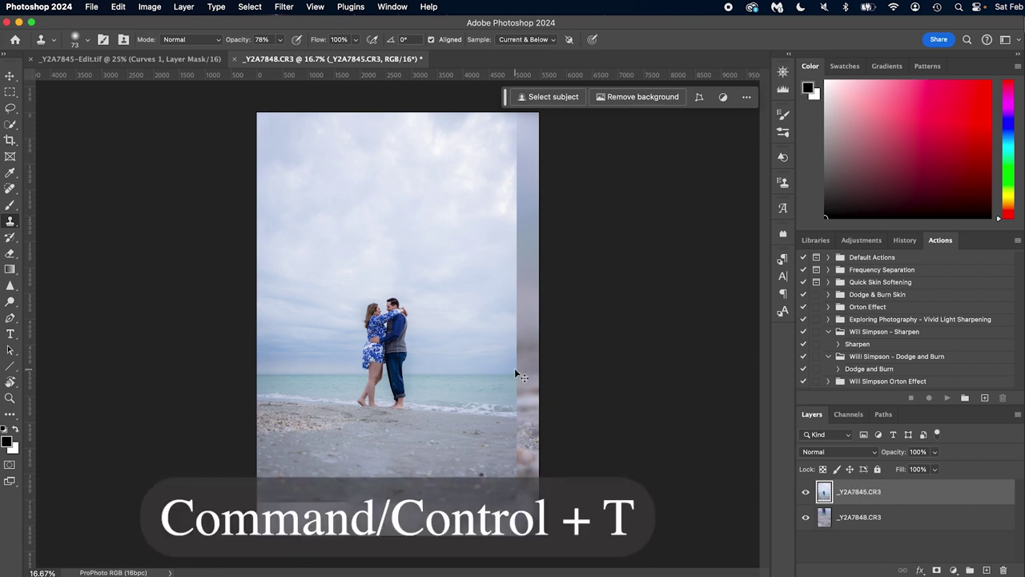
# Scale the top couple layer to about 110% and hide it.
pyautogui.press('super+t')
pyautogui.moveTo(513, 500); pyautogui.dragTo(540, 537)
pyautogui.moveTo(253, 109); pyautogui.dragTo(252, 106)
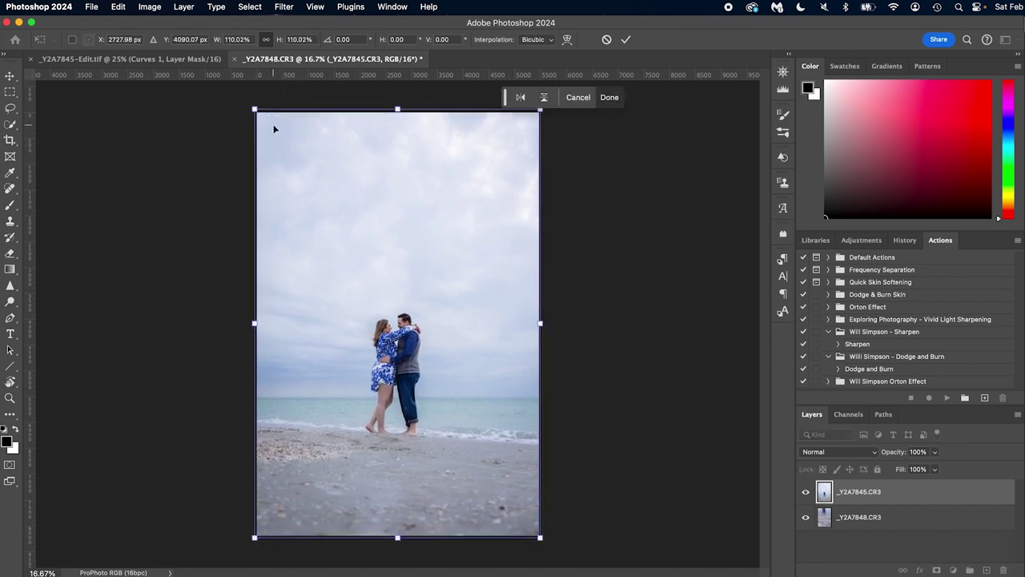
pyautogui.press('Return')
pyautogui.click(806, 497)
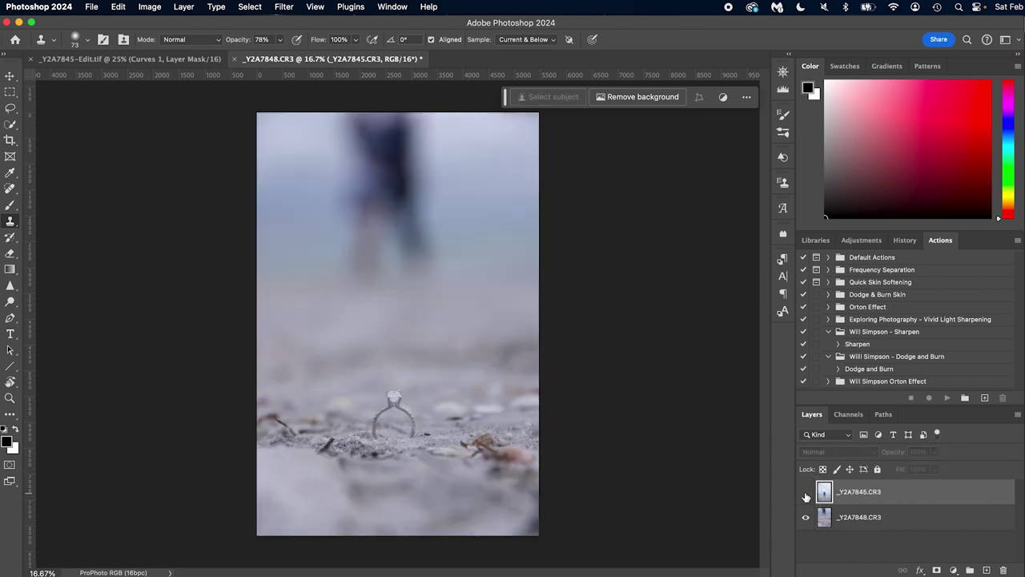
# Rename the bottom layer 'ring' and the top layer 'couple', leaving ring selected.
pyautogui.click(902, 522)
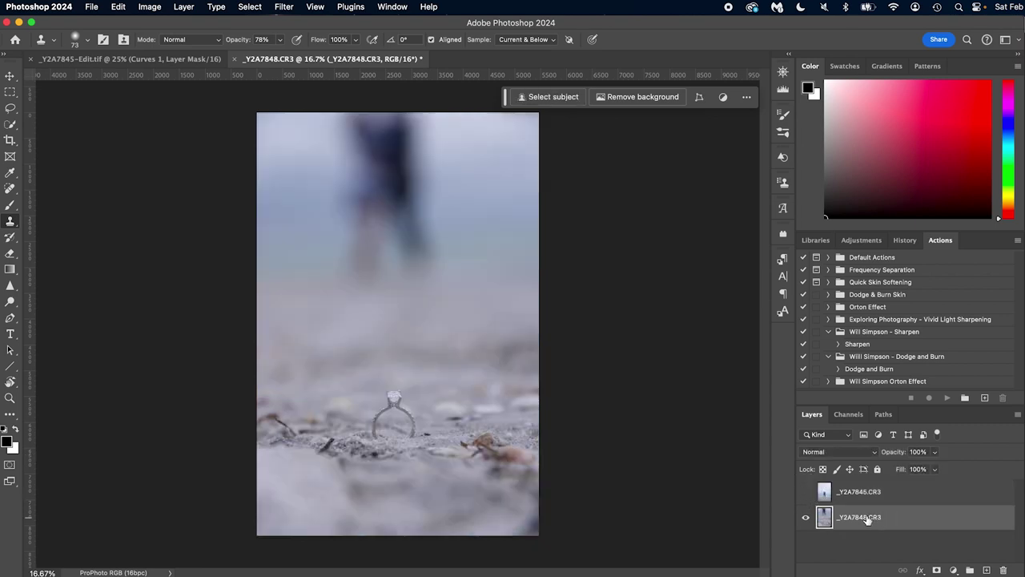
pyautogui.doubleClick(863, 519)
pyautogui.write('ring')
pyautogui.press('Return')
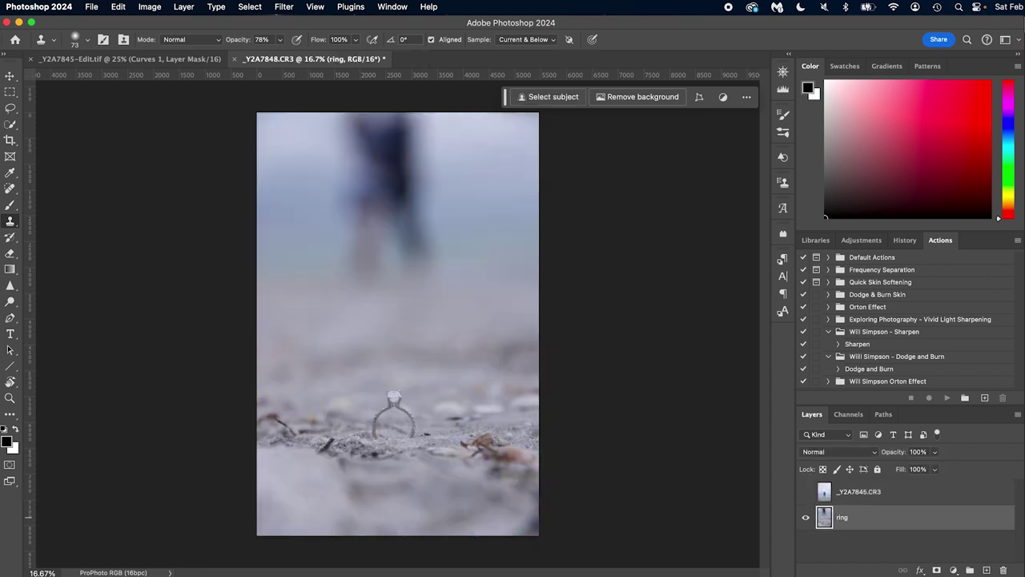
pyautogui.doubleClick(862, 492)
pyautogui.write('cou')
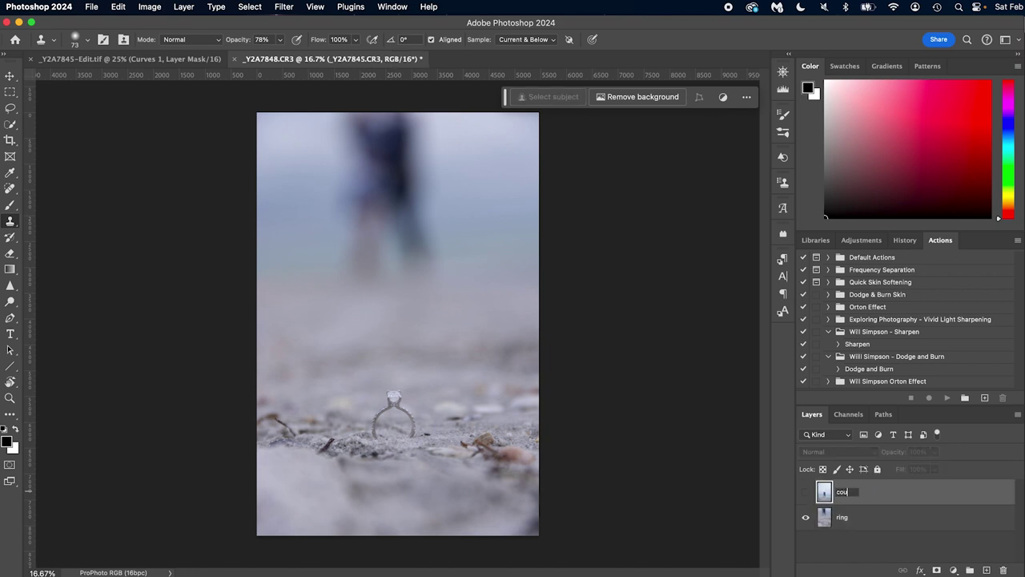
pyautogui.write('ple')
pyautogui.press('Return')
pyautogui.click(859, 521)
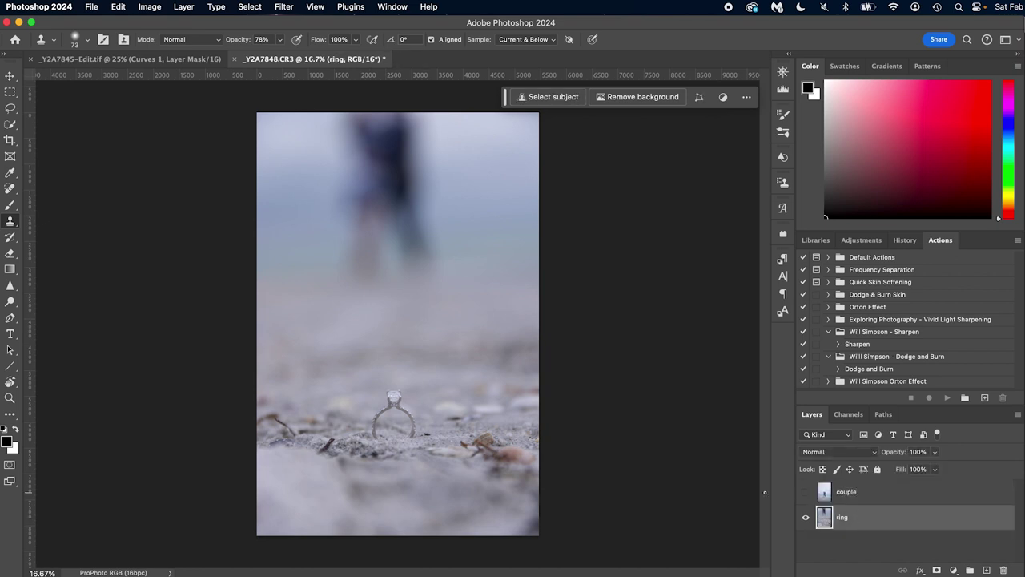
# Zoom in on the ring and paint a Quick Selection over it with a reduced brush size.
pyautogui.press('z')
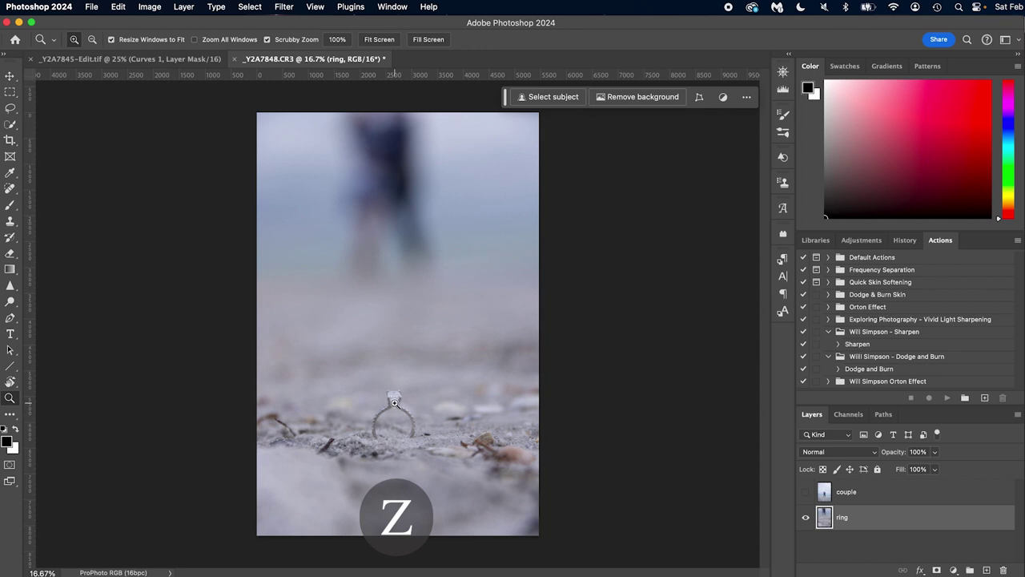
pyautogui.moveTo(394, 403); pyautogui.dragTo(471, 397)
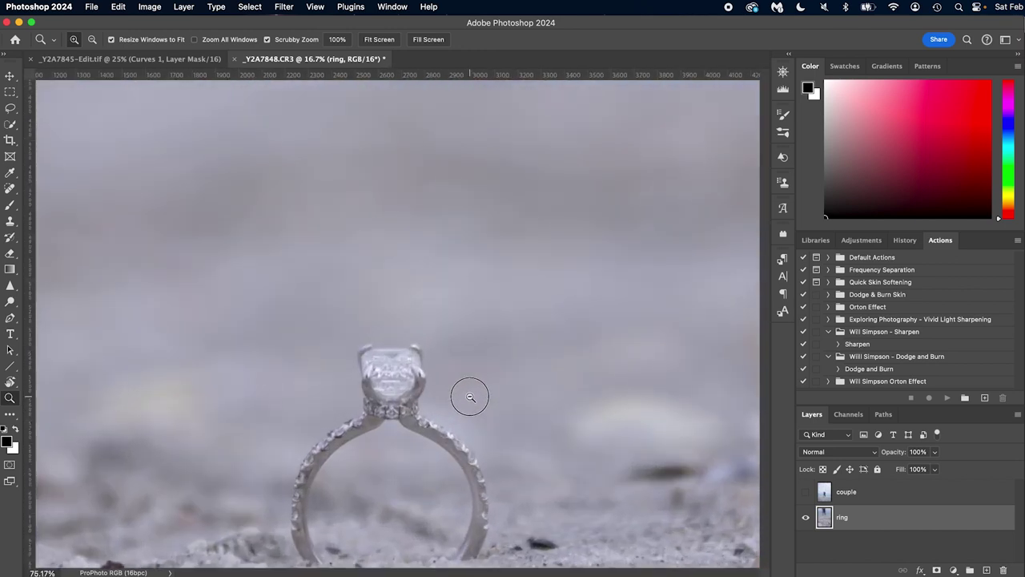
pyautogui.scroll(-5, 504, 369)
pyautogui.press('w')
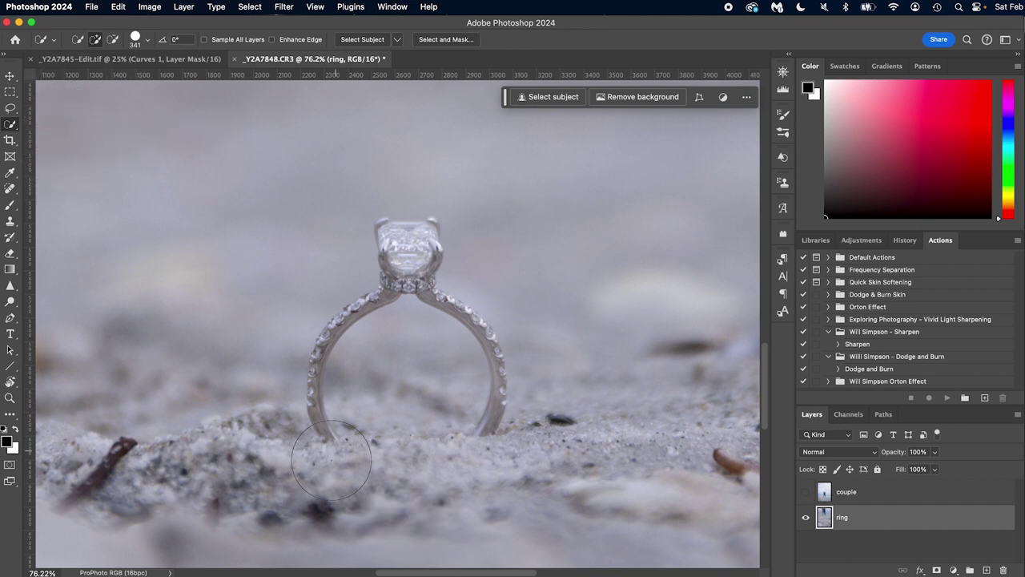
pyautogui.moveTo(355, 393); pyautogui.dragTo(320, 393)
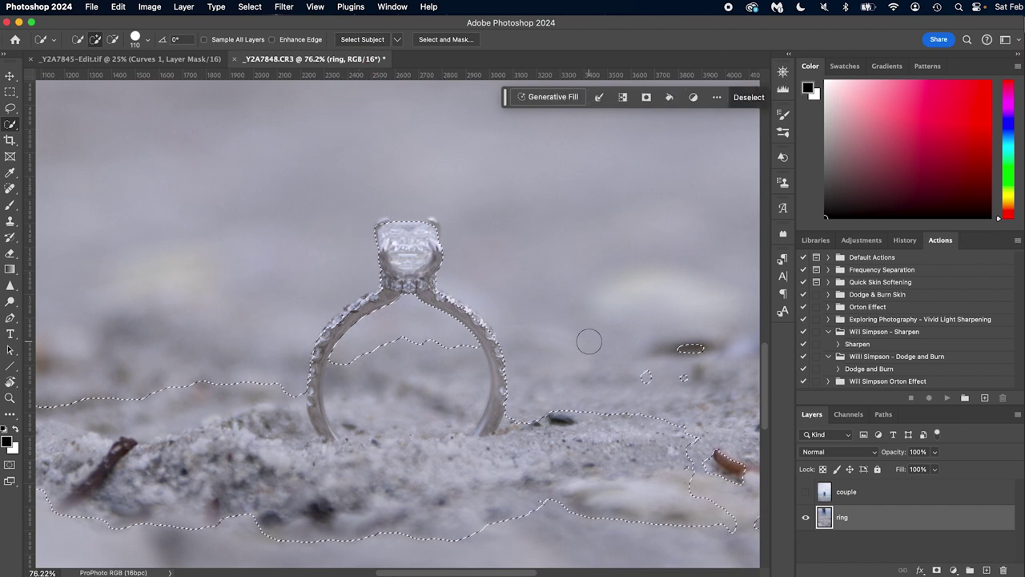
pyautogui.press('super+d')
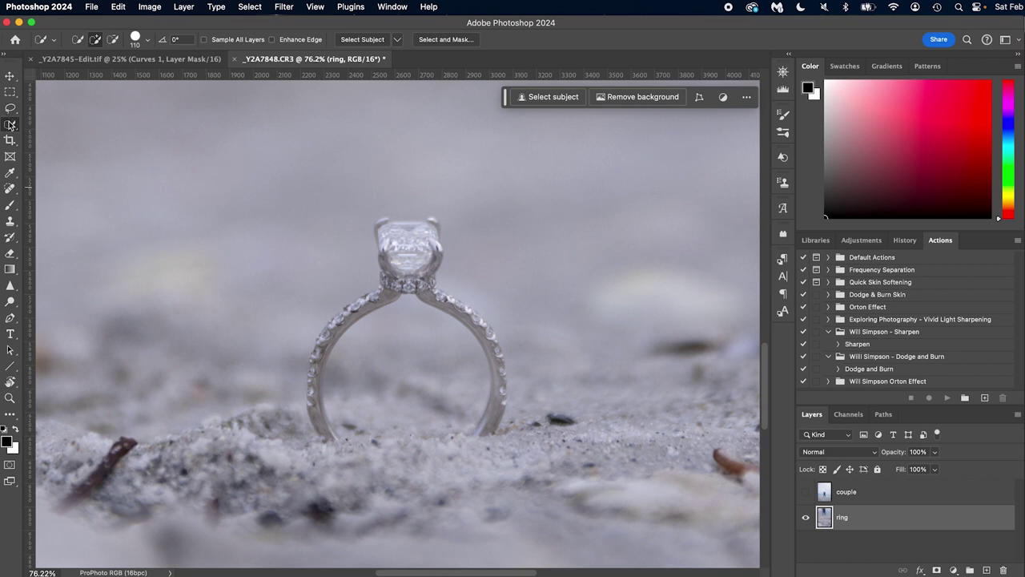
pyautogui.moveTo(319, 401); pyautogui.dragTo(299, 401)
pyautogui.moveTo(327, 437)
pyautogui.mouseDown()
pyautogui.moveTo(306, 369)
pyautogui.moveTo(421, 240)
pyautogui.moveTo(435, 294)
pyautogui.moveTo(467, 314)
pyautogui.moveTo(489, 360)
pyautogui.moveTo(502, 415)
pyautogui.mouseUp()
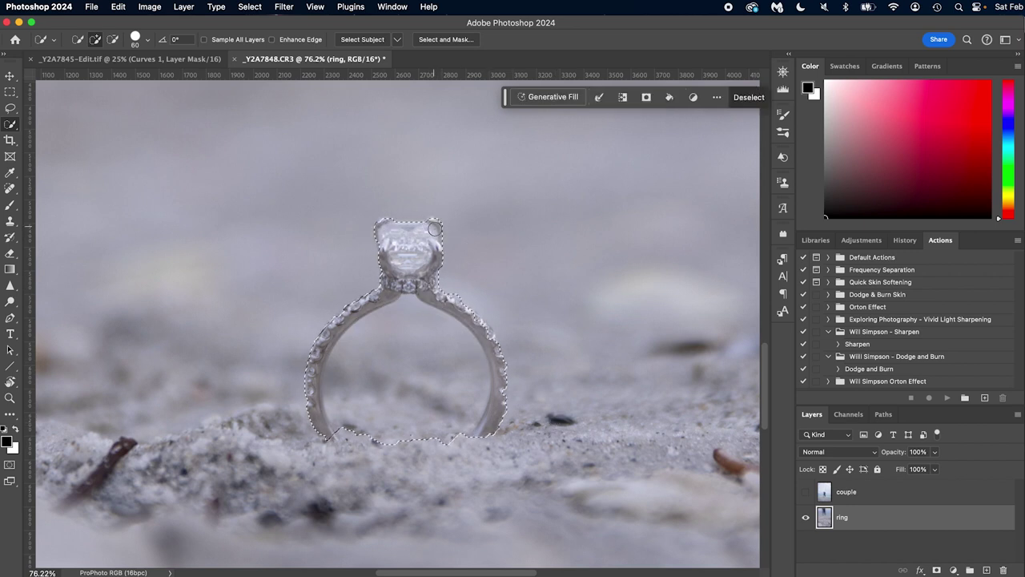
# With the freehand Lasso in subtract mode, trace away the sand inside the ring's band.
pyautogui.press('l')
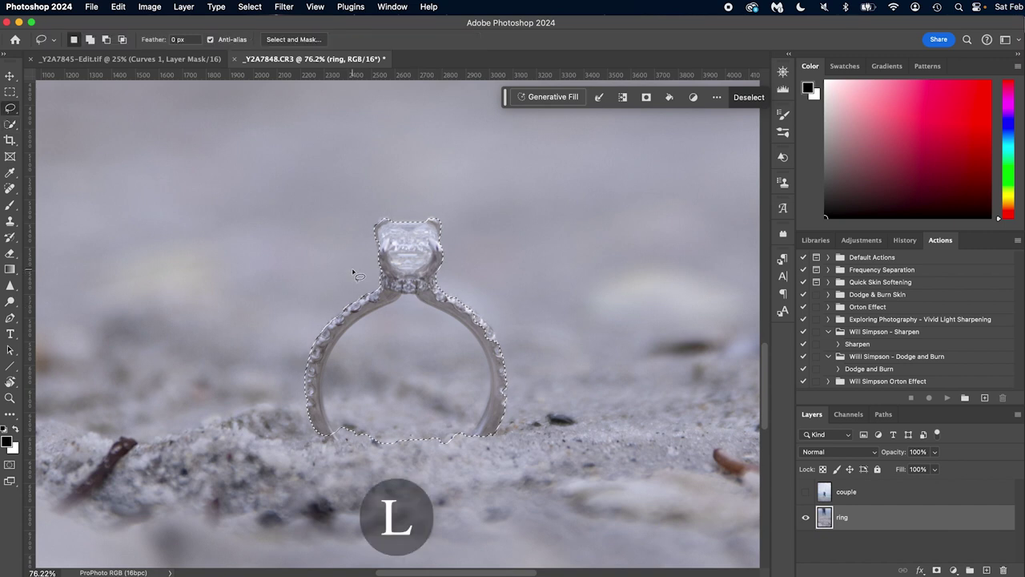
pyautogui.click(15, 111)
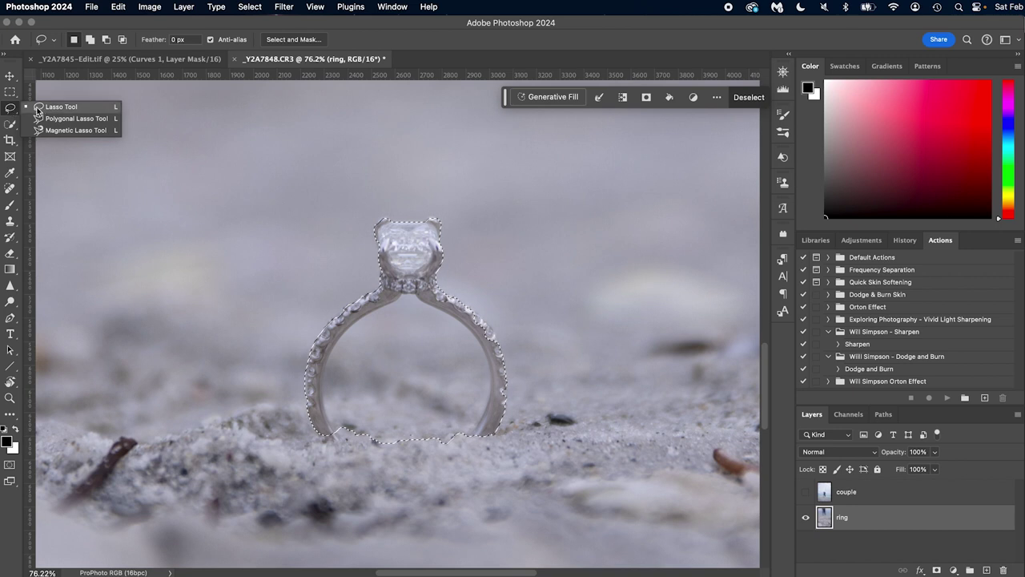
pyautogui.click(49, 106)
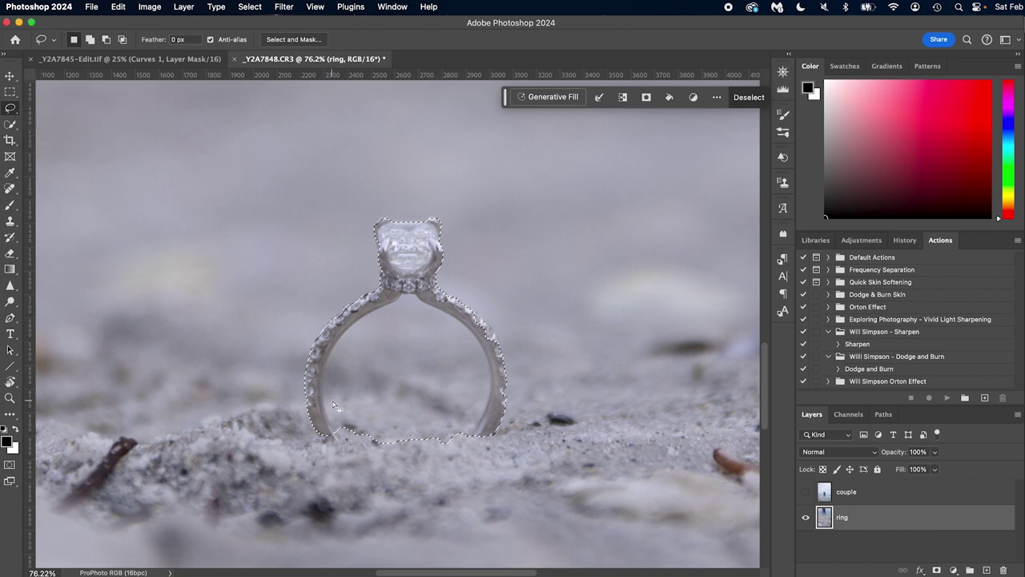
pyautogui.press('alt')
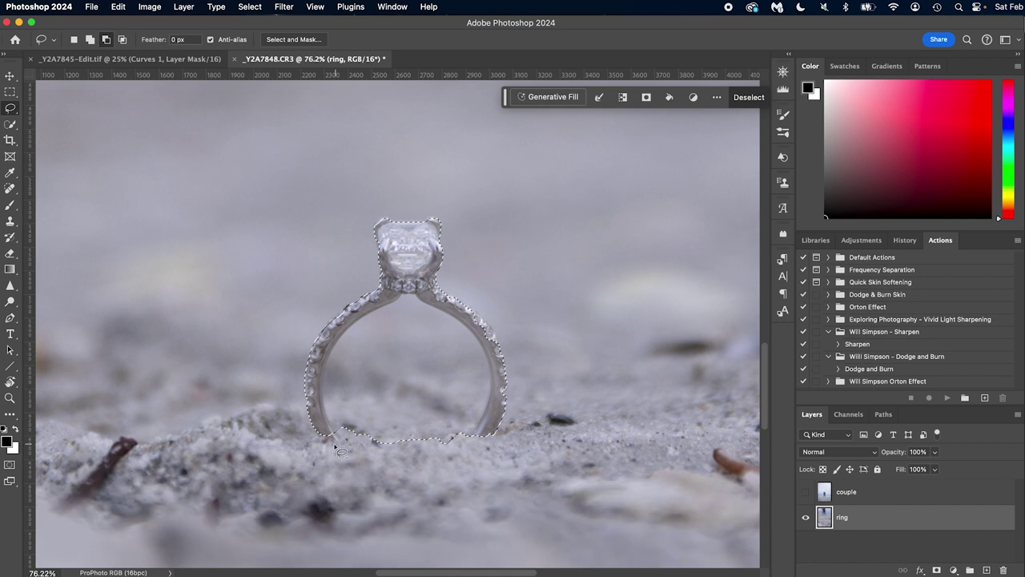
pyautogui.moveTo(336, 436)
pyautogui.mouseDown()
pyautogui.moveTo(324, 367)
pyautogui.moveTo(361, 323)
pyautogui.moveTo(391, 343)
pyautogui.moveTo(407, 439)
pyautogui.mouseUp()
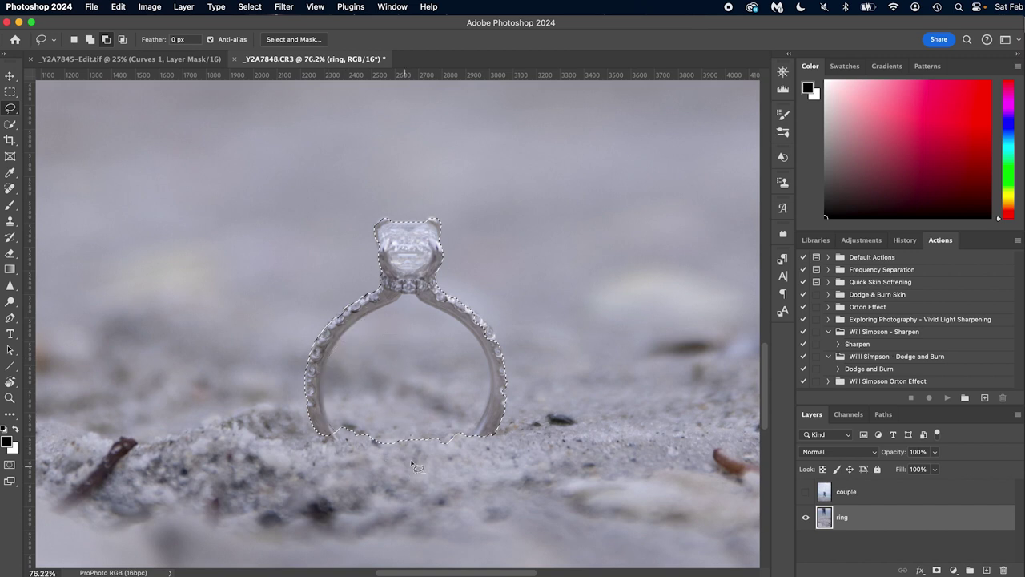
pyautogui.moveTo(365, 321)
pyautogui.mouseDown()
pyautogui.moveTo(414, 292)
pyautogui.moveTo(458, 322)
pyautogui.moveTo(464, 332)
pyautogui.moveTo(407, 391)
pyautogui.mouseUp()
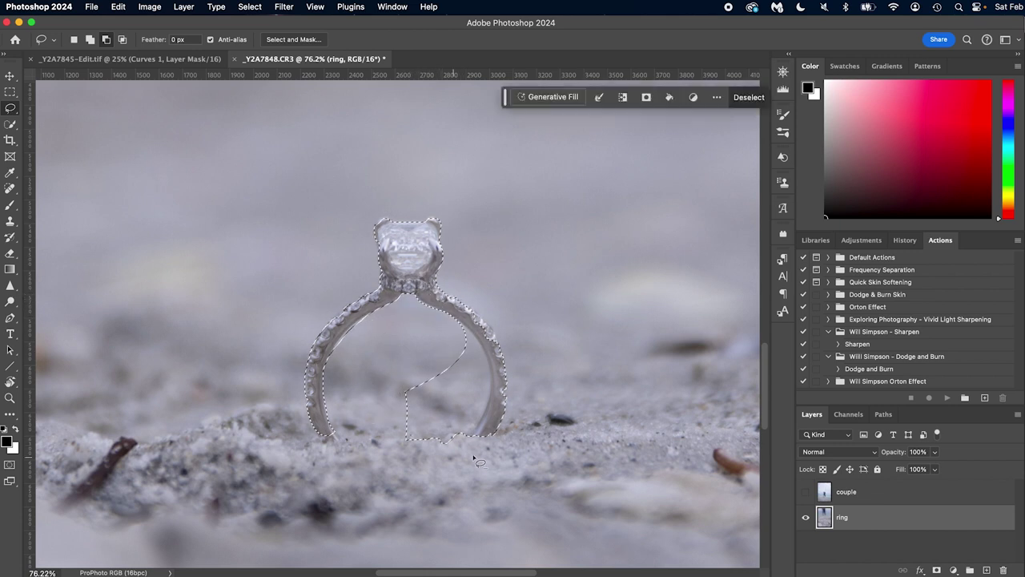
pyautogui.moveTo(479, 444)
pyautogui.mouseDown()
pyautogui.moveTo(490, 367)
pyautogui.moveTo(476, 345)
pyautogui.moveTo(444, 339)
pyautogui.moveTo(401, 360)
pyautogui.moveTo(364, 442)
pyautogui.moveTo(457, 477)
pyautogui.mouseUp()
pyautogui.moveTo(490, 352)
pyautogui.mouseDown()
pyautogui.moveTo(471, 346)
pyautogui.moveTo(487, 339)
pyautogui.moveTo(473, 323)
pyautogui.moveTo(449, 322)
pyautogui.moveTo(535, 348)
pyautogui.mouseUp()
# Zoom in and Shift-lasso the band's missed inner, outer and right edges into the selection.
pyautogui.press('z')
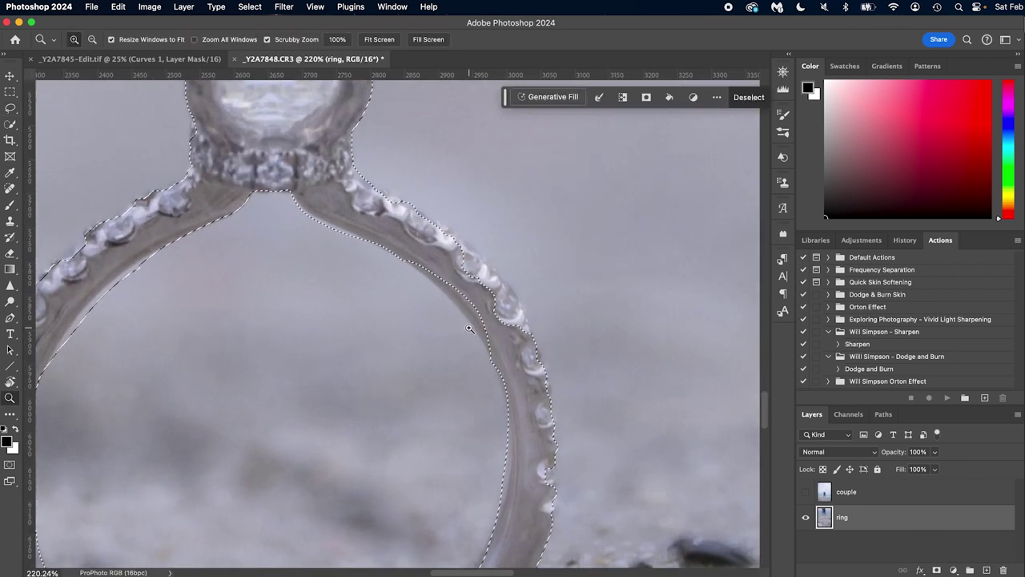
pyautogui.press('l')
pyautogui.press('shift')
pyautogui.moveTo(492, 362); pyautogui.dragTo(487, 339)
pyautogui.moveTo(451, 304)
pyautogui.mouseDown()
pyautogui.moveTo(398, 262)
pyautogui.moveTo(459, 273)
pyautogui.moveTo(499, 330)
pyautogui.mouseUp()
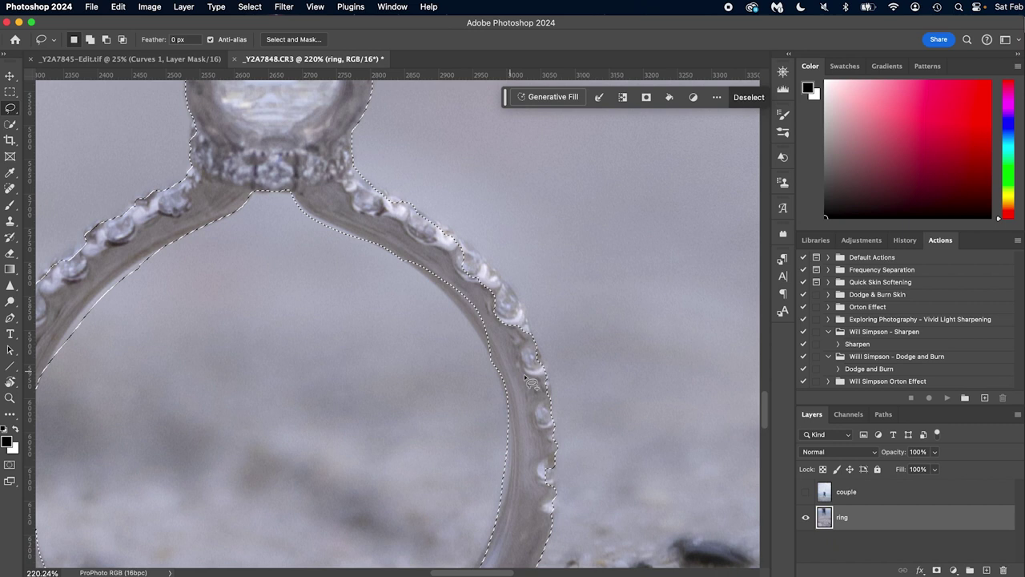
pyautogui.moveTo(553, 406)
pyautogui.mouseDown()
pyautogui.moveTo(504, 282)
pyautogui.moveTo(445, 228)
pyautogui.moveTo(426, 248)
pyautogui.moveTo(469, 294)
pyautogui.moveTo(531, 400)
pyautogui.mouseUp()
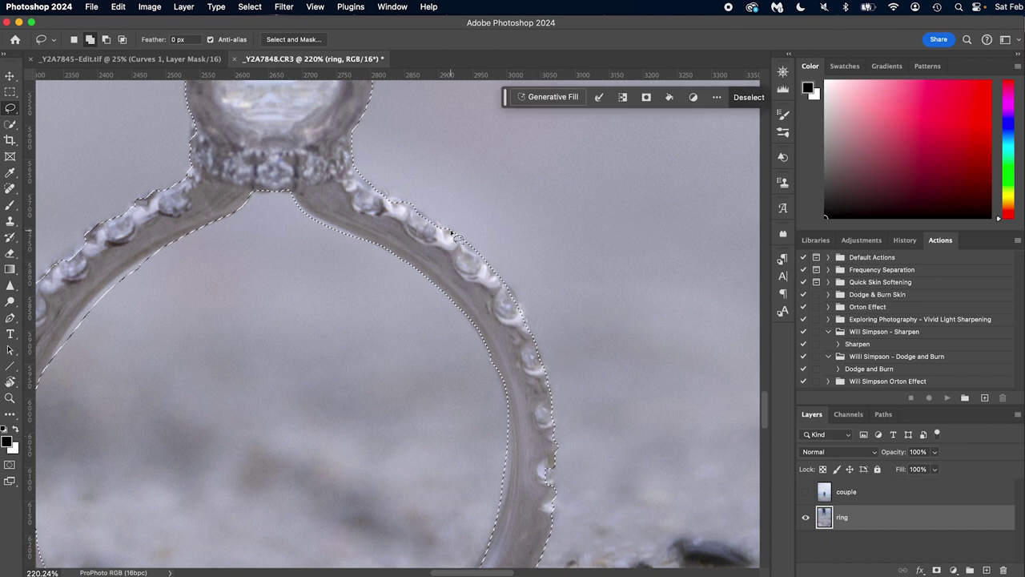
pyautogui.moveTo(454, 236)
pyautogui.mouseDown()
pyautogui.moveTo(396, 187)
pyautogui.moveTo(373, 182)
pyautogui.moveTo(352, 201)
pyautogui.moveTo(442, 250)
pyautogui.mouseUp()
pyautogui.moveTo(613, 403); pyautogui.dragTo(639, 292)
pyautogui.moveTo(582, 276); pyautogui.dragTo(584, 383)
# Add the missed jewelled stones and top-left prong, then fit the photo on screen.
pyautogui.hscroll(-5, 289, 352)
pyautogui.moveTo(307, 214)
pyautogui.mouseDown()
pyautogui.moveTo(280, 309)
pyautogui.moveTo(256, 241)
pyautogui.mouseUp()
pyautogui.scroll(5, 384, 275)
pyautogui.moveTo(385, 275)
pyautogui.mouseDown()
pyautogui.moveTo(286, 389)
pyautogui.moveTo(281, 377)
pyautogui.mouseUp()
pyautogui.moveTo(420, 196); pyautogui.dragTo(365, 227)
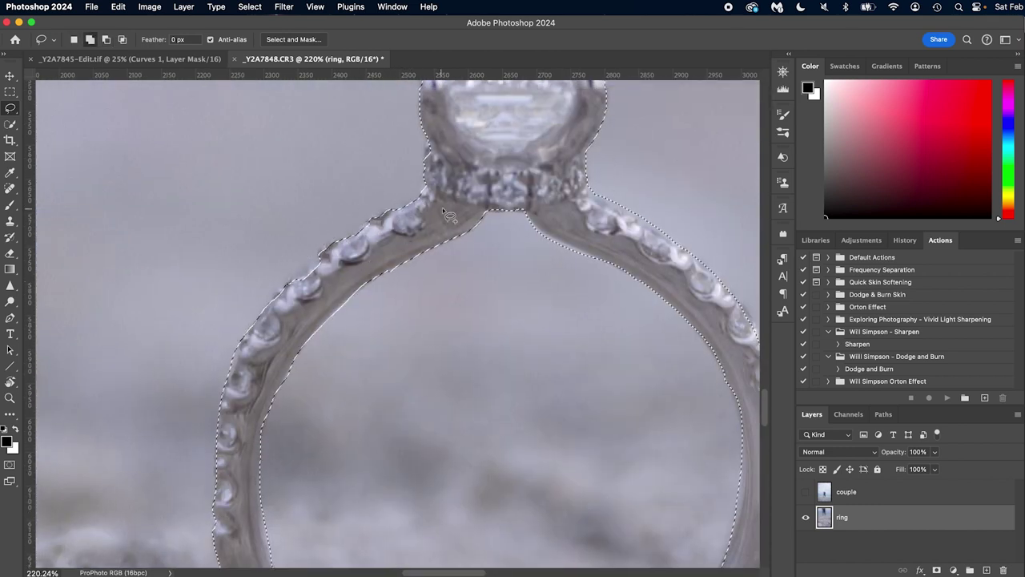
pyautogui.scroll(5, 364, 226)
pyautogui.moveTo(403, 209)
pyautogui.mouseDown()
pyautogui.moveTo(374, 297)
pyautogui.moveTo(433, 330)
pyautogui.mouseUp()
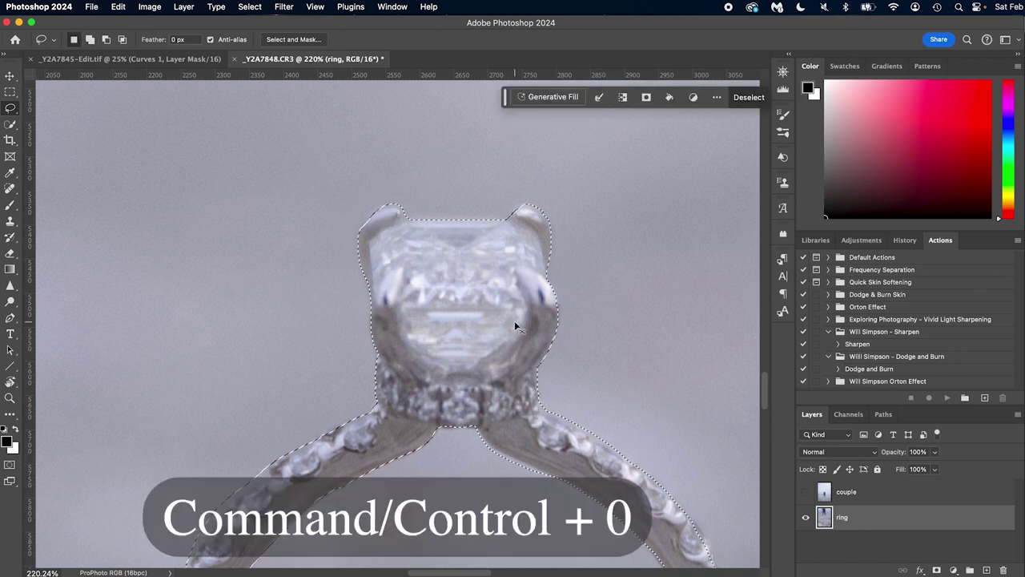
pyautogui.press('super+0')
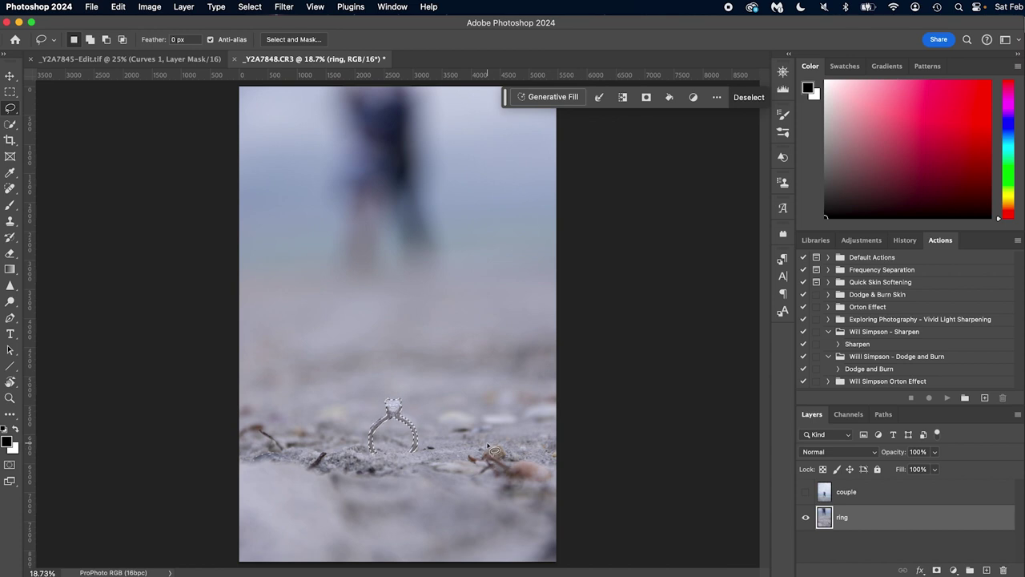
# Copy the ring selection to Layer 1, hide the ring layer, and move Layer 1 above the visible couple layer.
pyautogui.press('super+j')
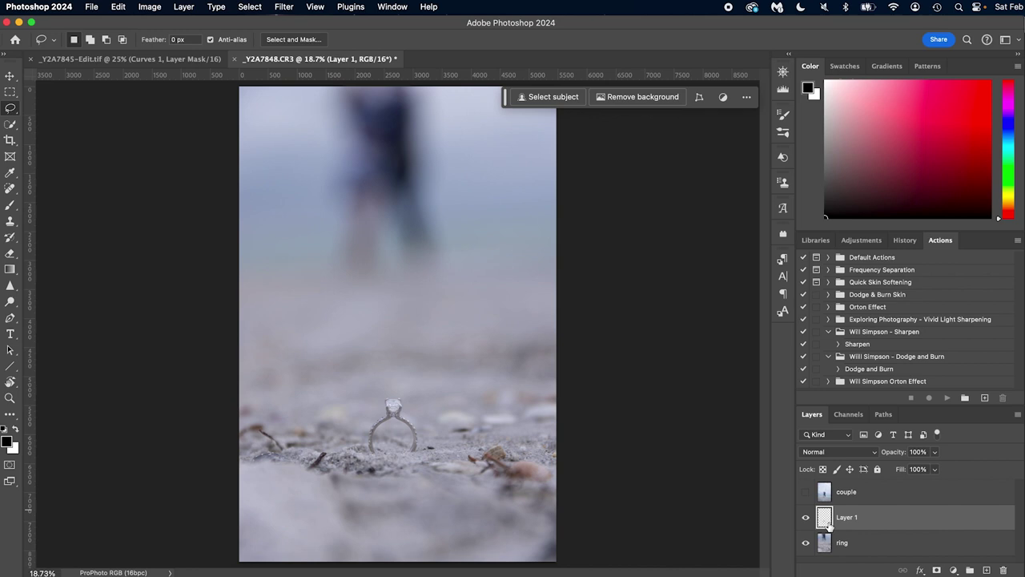
pyautogui.click(871, 546)
pyautogui.click(807, 544)
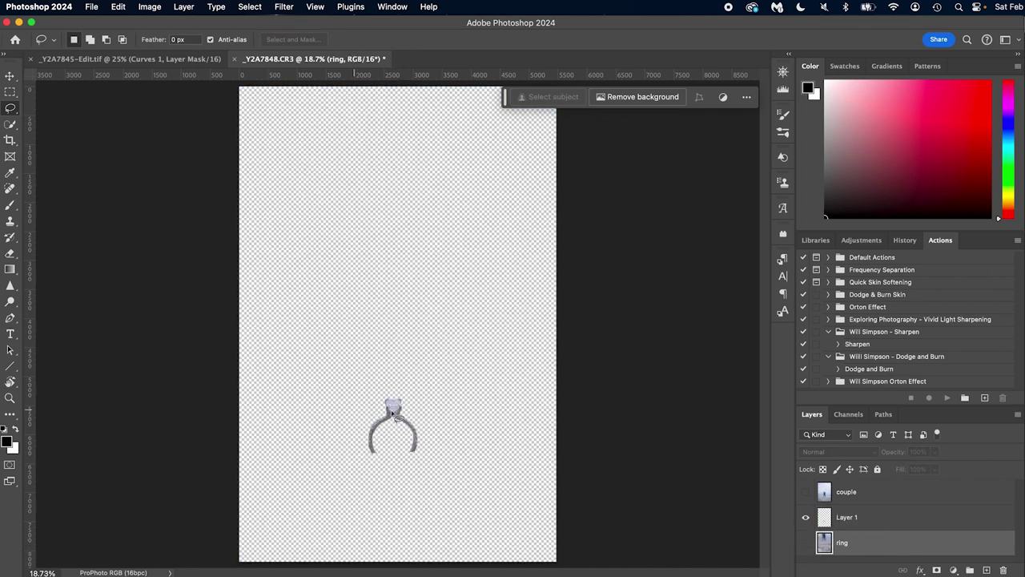
pyautogui.click(890, 527)
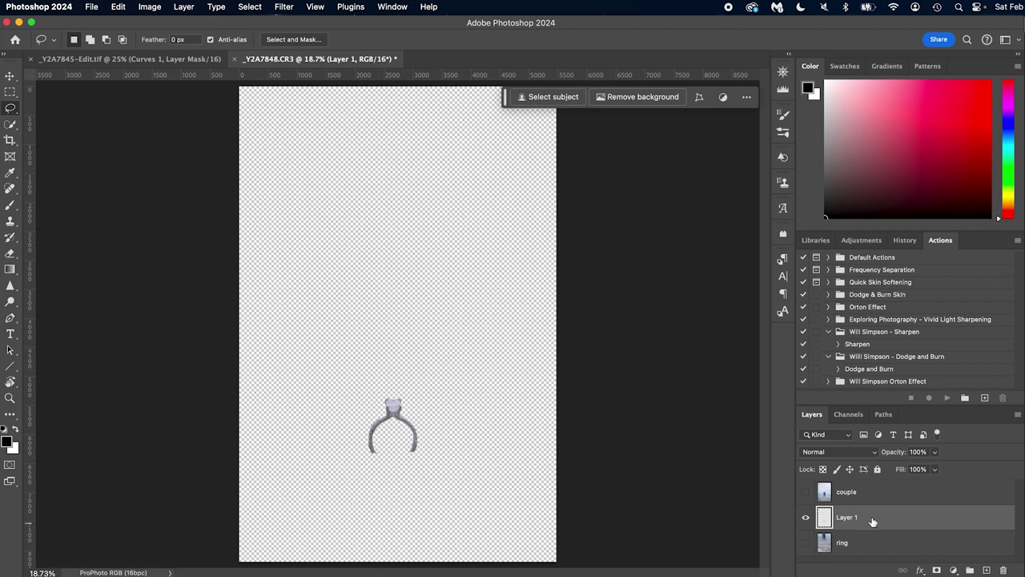
pyautogui.moveTo(886, 521); pyautogui.dragTo(881, 486)
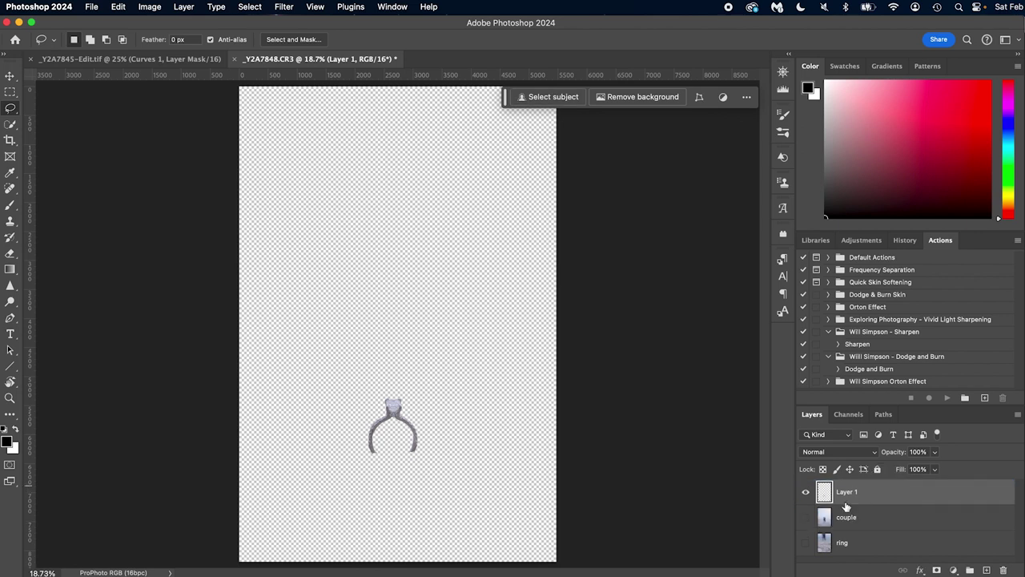
pyautogui.click(806, 517)
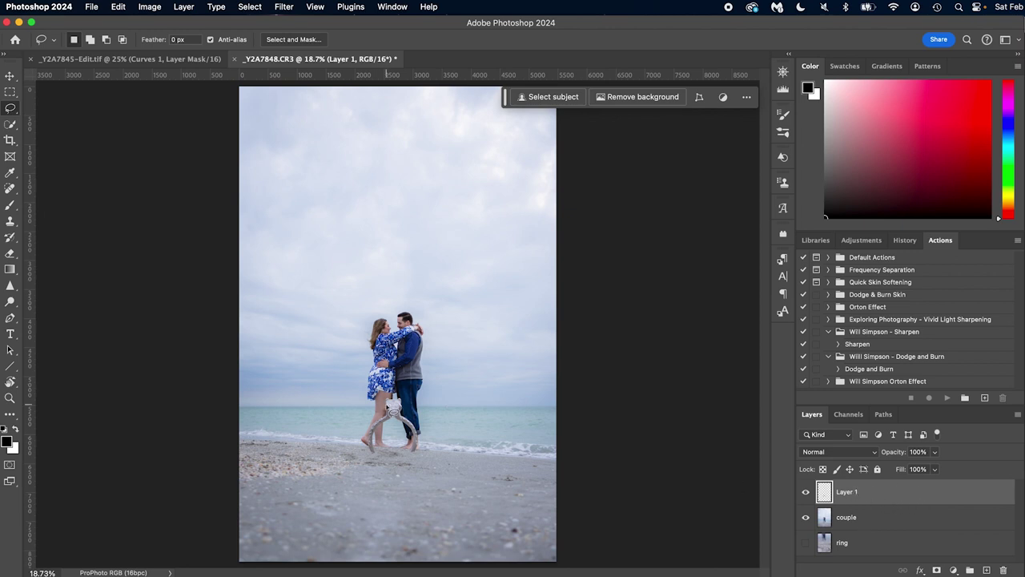
# Scale the cut-out ring to about 690% and centre it horizontally over the couple.
pyautogui.press('super+t')
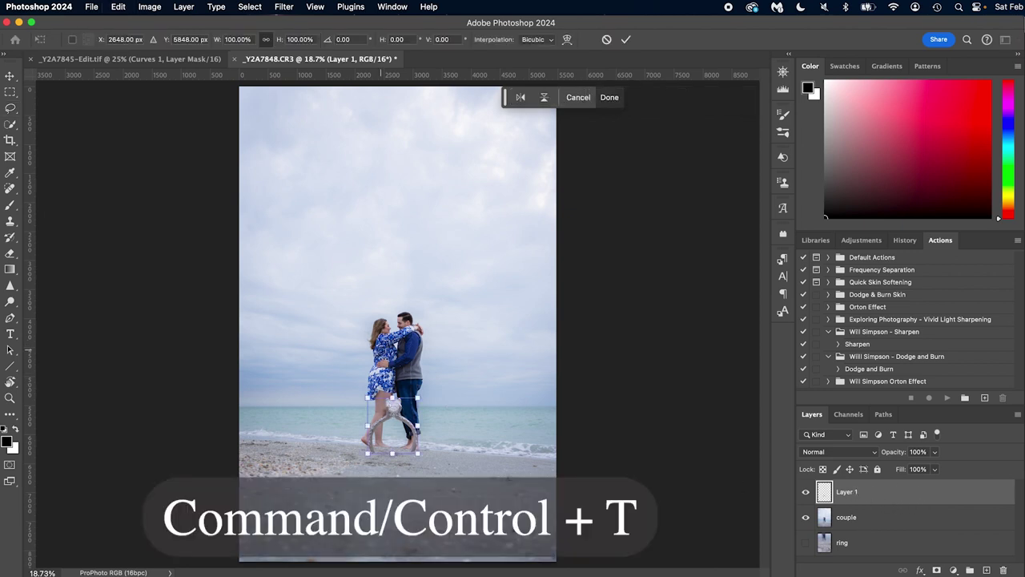
pyautogui.moveTo(393, 396); pyautogui.dragTo(377, 151)
pyautogui.moveTo(391, 453); pyautogui.dragTo(392, 517)
pyautogui.moveTo(411, 409); pyautogui.dragTo(415, 409)
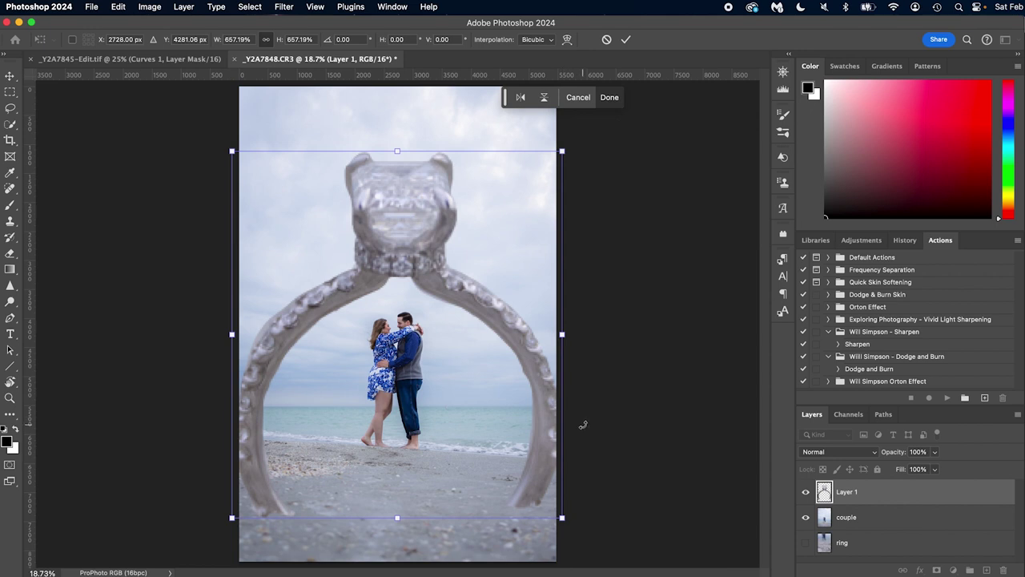
pyautogui.moveTo(398, 150); pyautogui.dragTo(398, 111)
pyautogui.moveTo(406, 207)
pyautogui.mouseDown()
pyautogui.moveTo(402, 171)
pyautogui.moveTo(403, 194)
pyautogui.mouseUp()
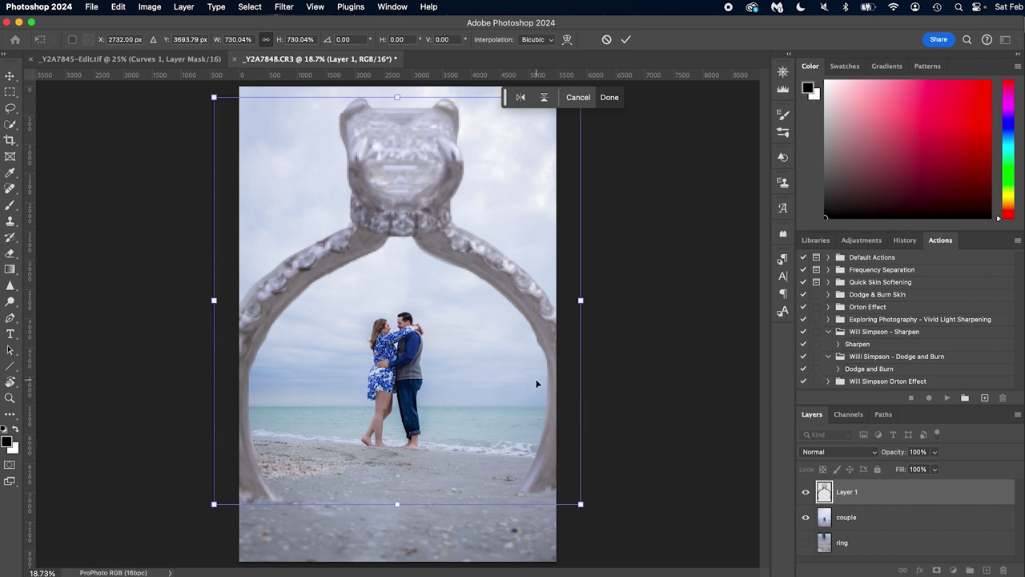
pyautogui.moveTo(581, 301); pyautogui.dragTo(573, 301)
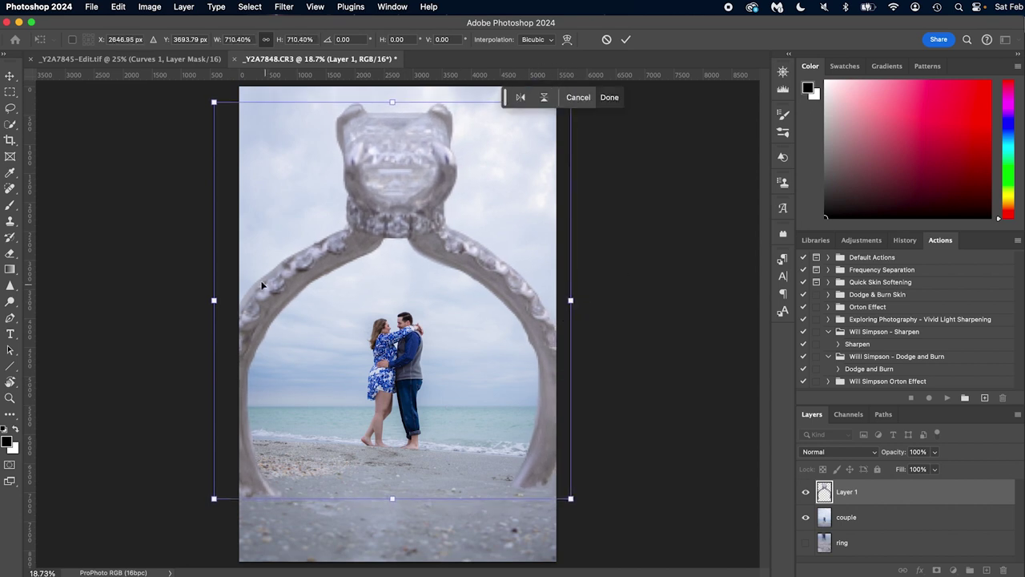
pyautogui.moveTo(212, 299); pyautogui.dragTo(225, 299)
pyautogui.moveTo(337, 280); pyautogui.dragTo(340, 283)
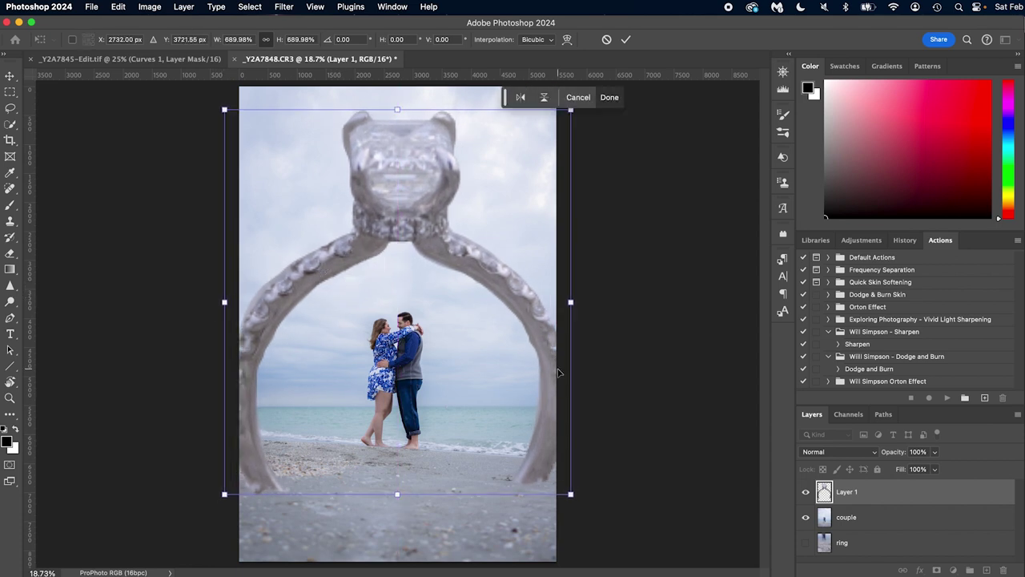
pyautogui.press('Return')
pyautogui.press('l')
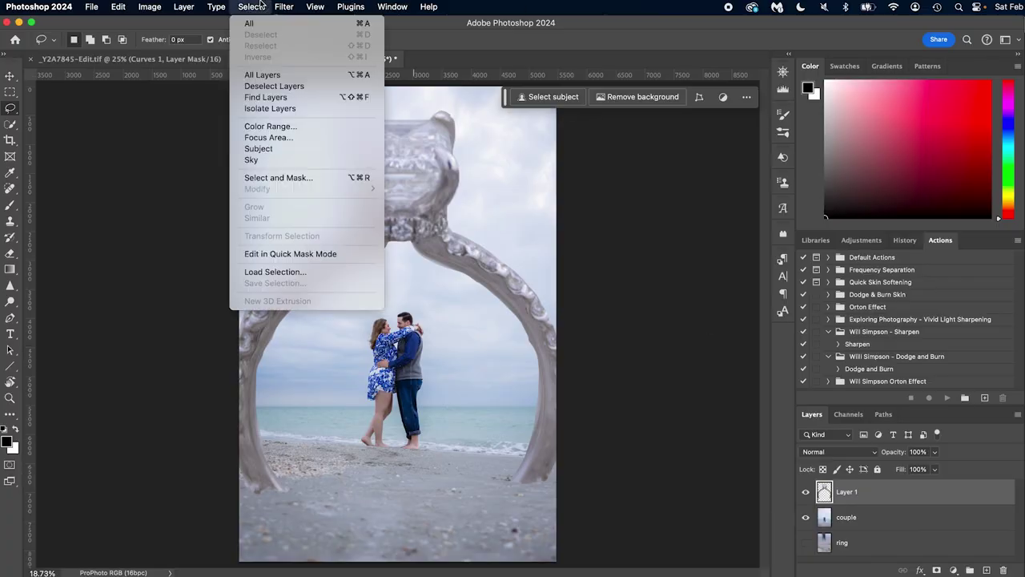
# Apply a Gaussian Blur with a 20-pixel radius to the enlarged ring.
pyautogui.moveTo(286, 5)
pyautogui.moveTo(296, 145)
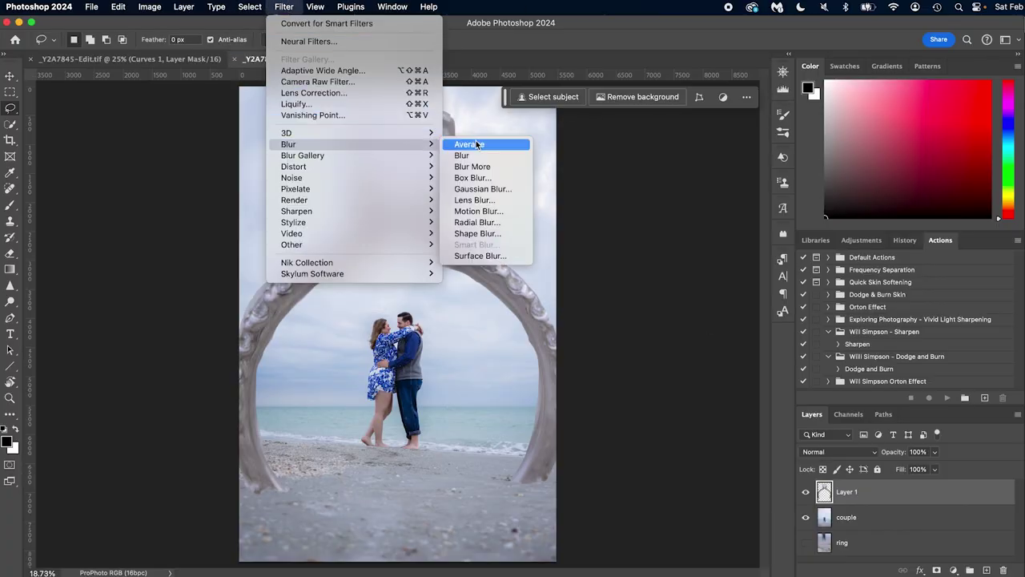
pyautogui.click(476, 190)
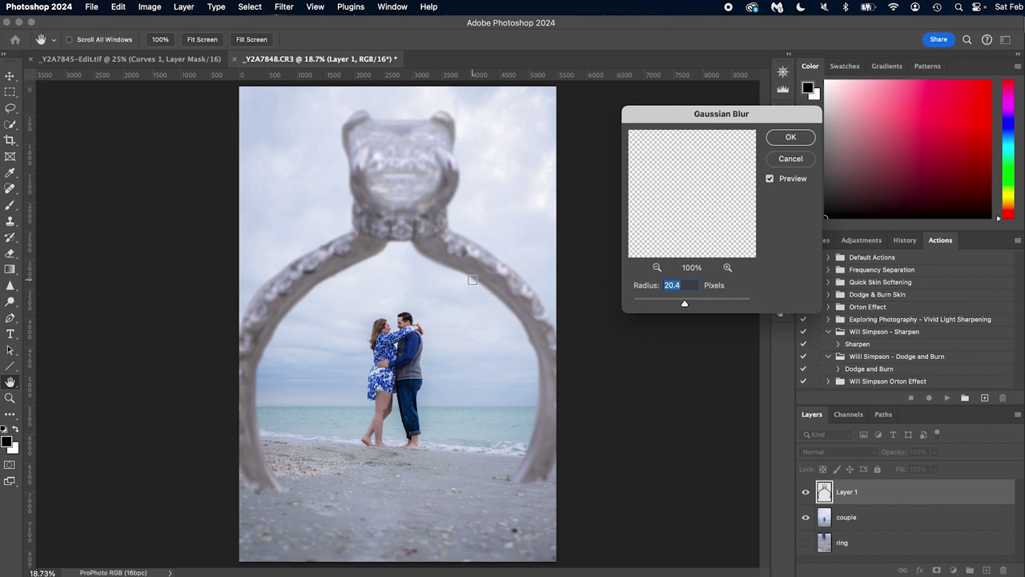
pyautogui.click(716, 302)
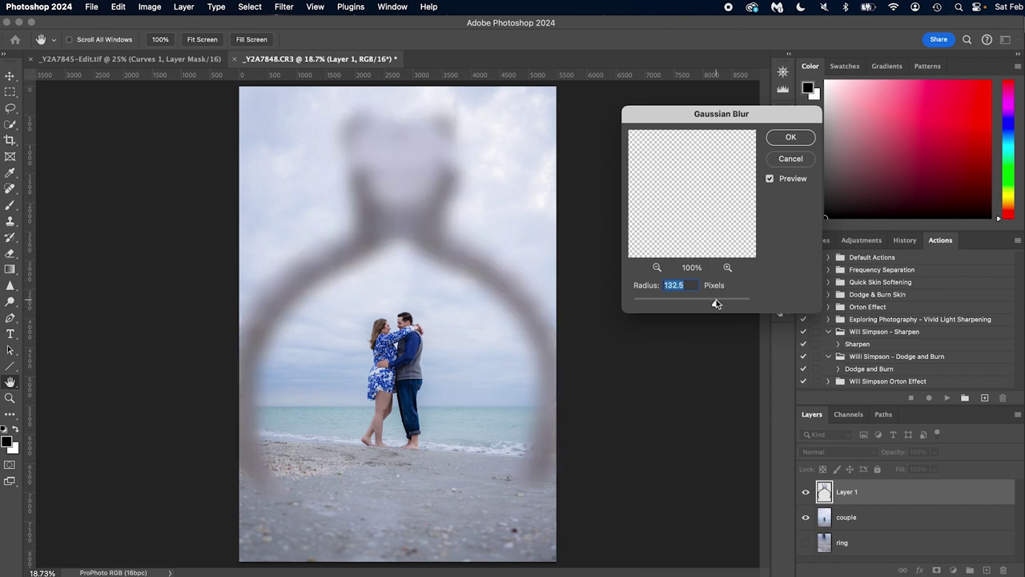
pyautogui.click(660, 303)
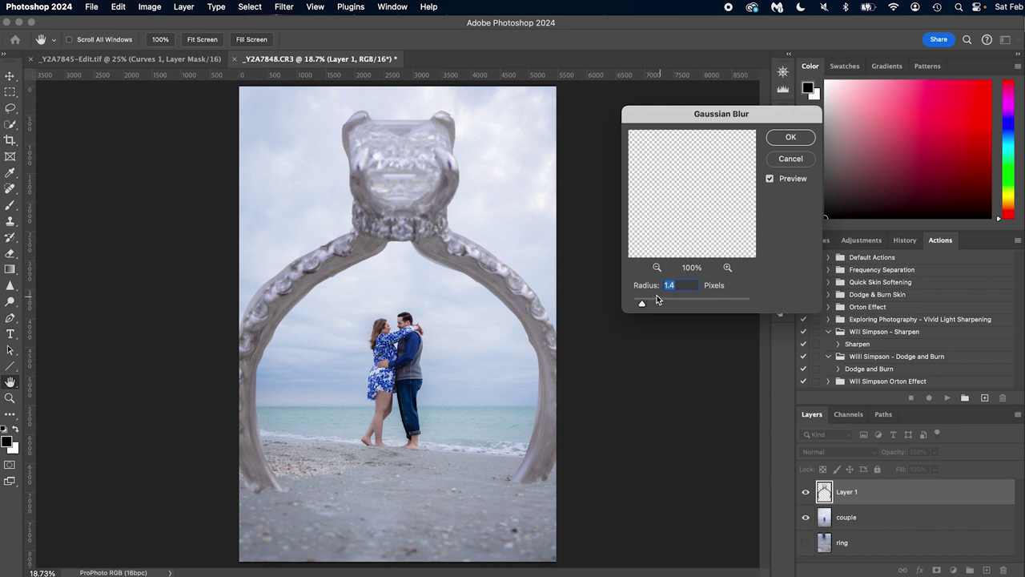
pyautogui.click(657, 301)
pyautogui.moveTo(658, 302); pyautogui.dragTo(660, 304)
pyautogui.moveTo(664, 301); pyautogui.dragTo(685, 309)
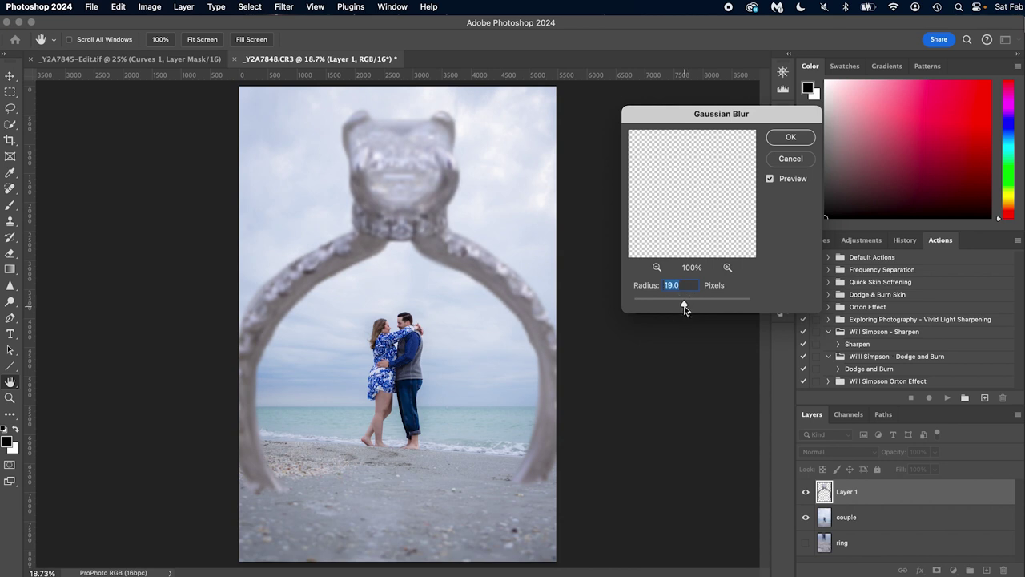
pyautogui.write('20')
pyautogui.press('Tab')
pyautogui.click(792, 138)
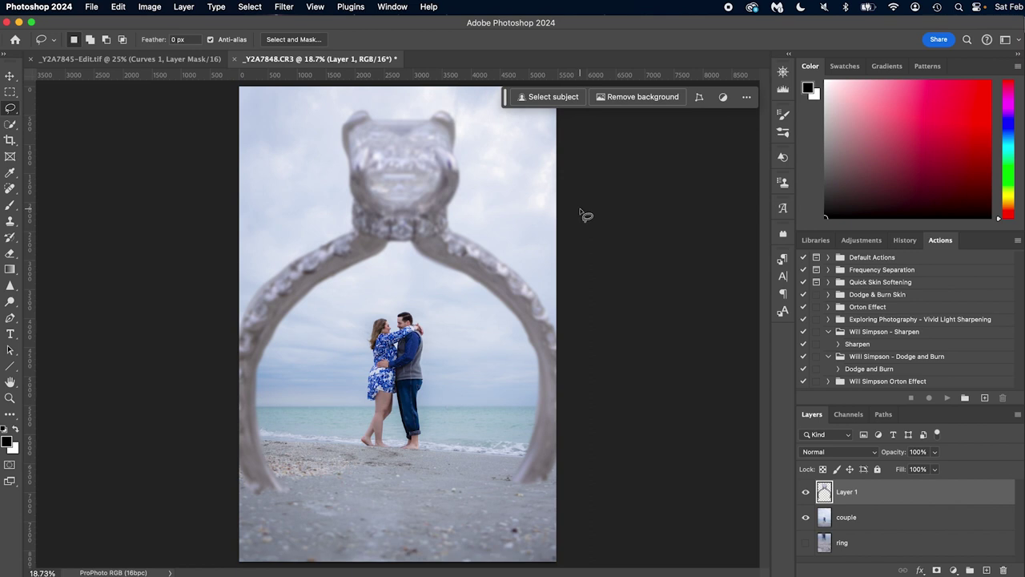
# Crop to a 4:5 ratio with the image shifted down inside the crop box.
pyautogui.press('c')
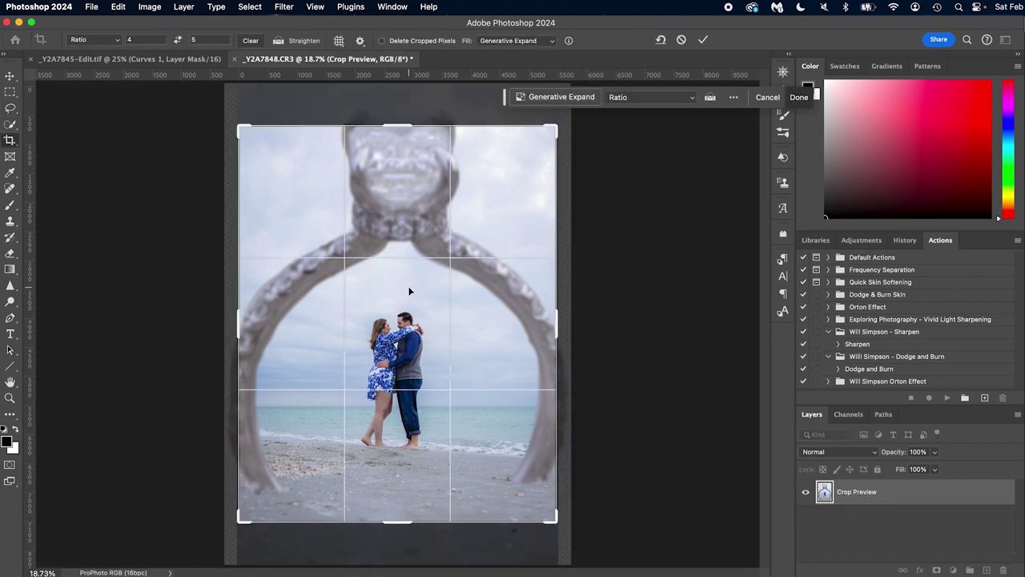
pyautogui.moveTo(408, 291); pyautogui.dragTo(408, 312)
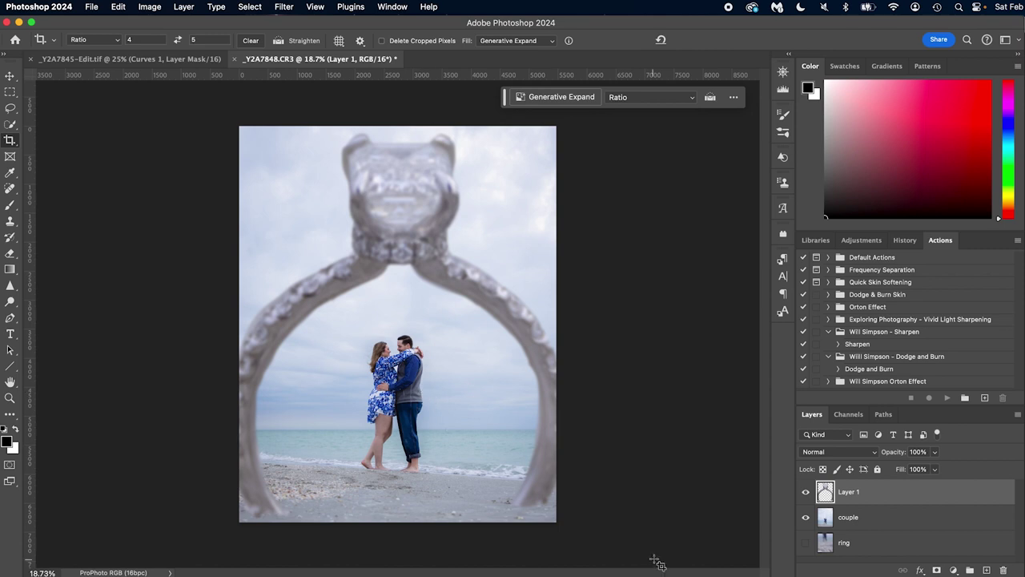
pyautogui.click(841, 519)
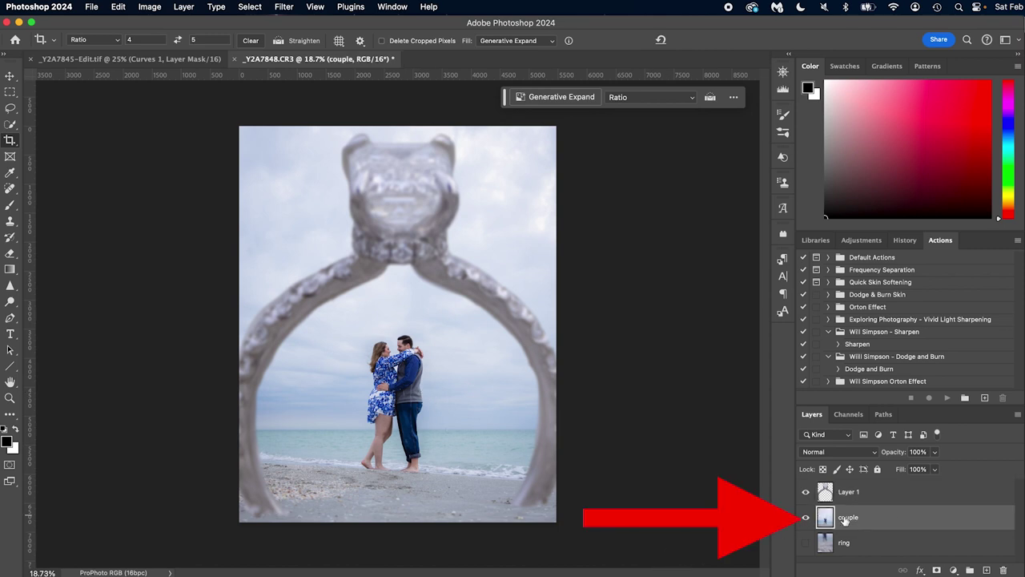
# On a new empty layer, paint black shadows under the ring's lower-left and lower-right legs.
pyautogui.click(986, 570)
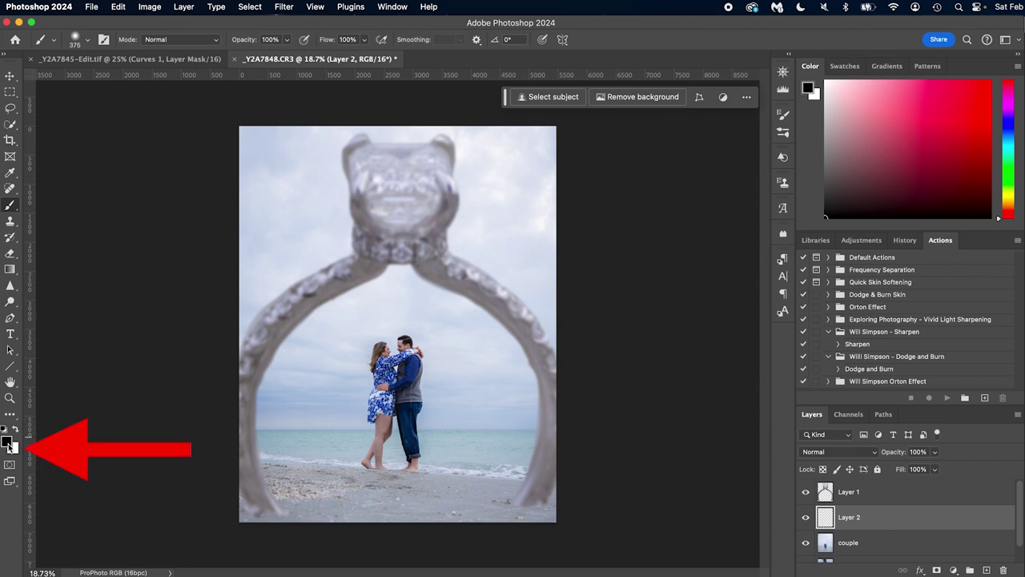
pyautogui.press('d')
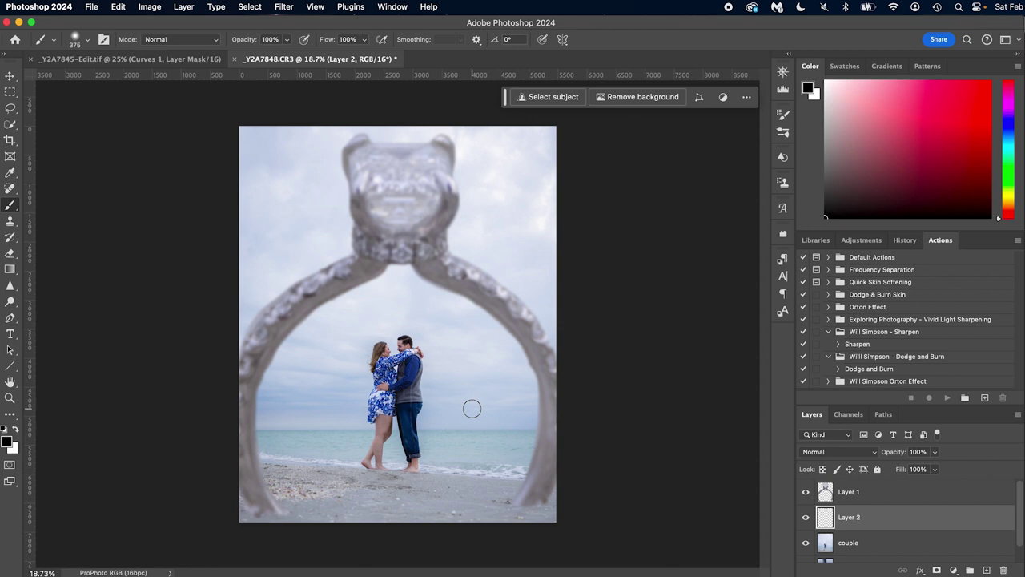
pyautogui.press('x')
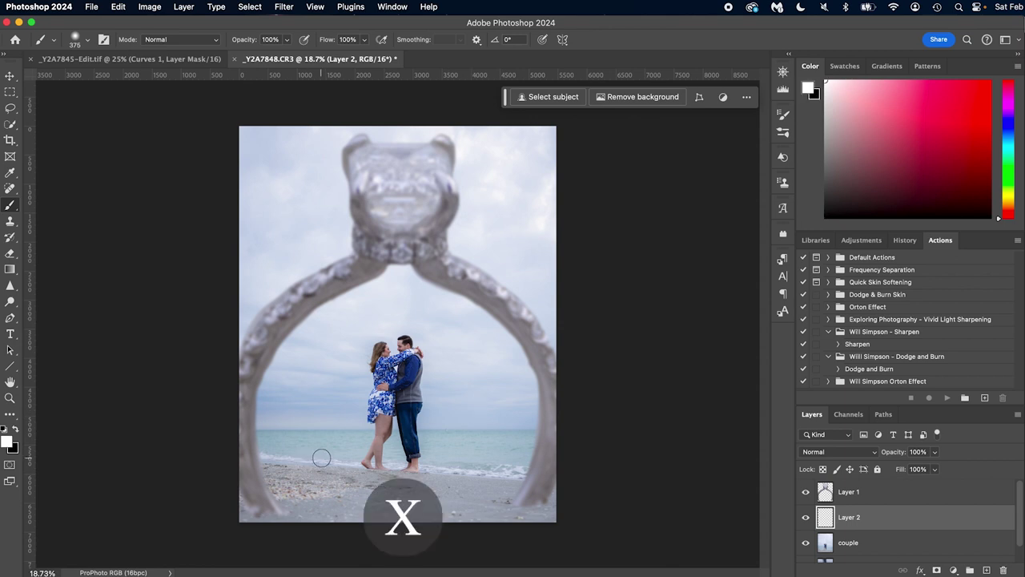
pyautogui.press('x')
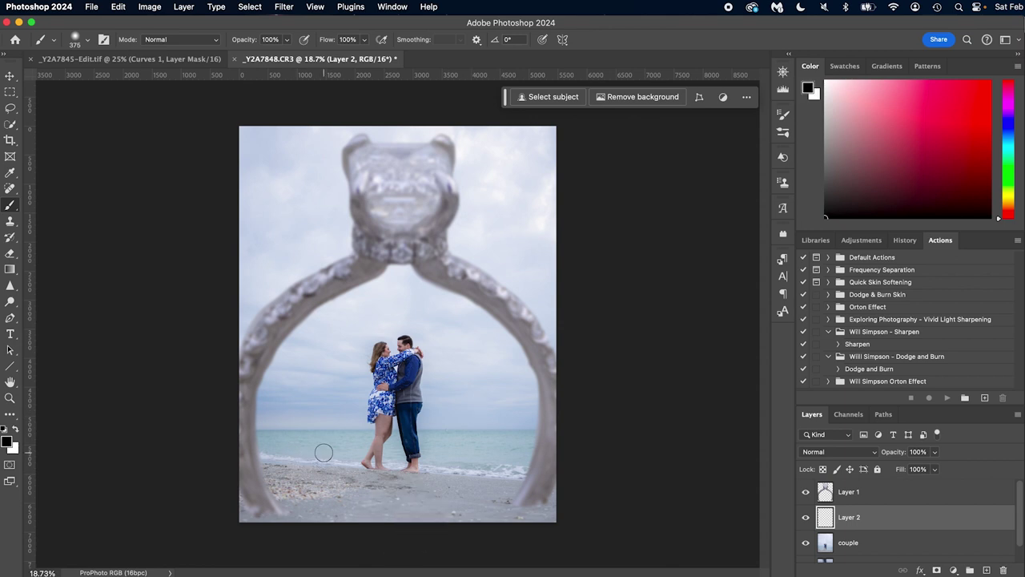
pyautogui.moveTo(250, 511); pyautogui.dragTo(278, 510)
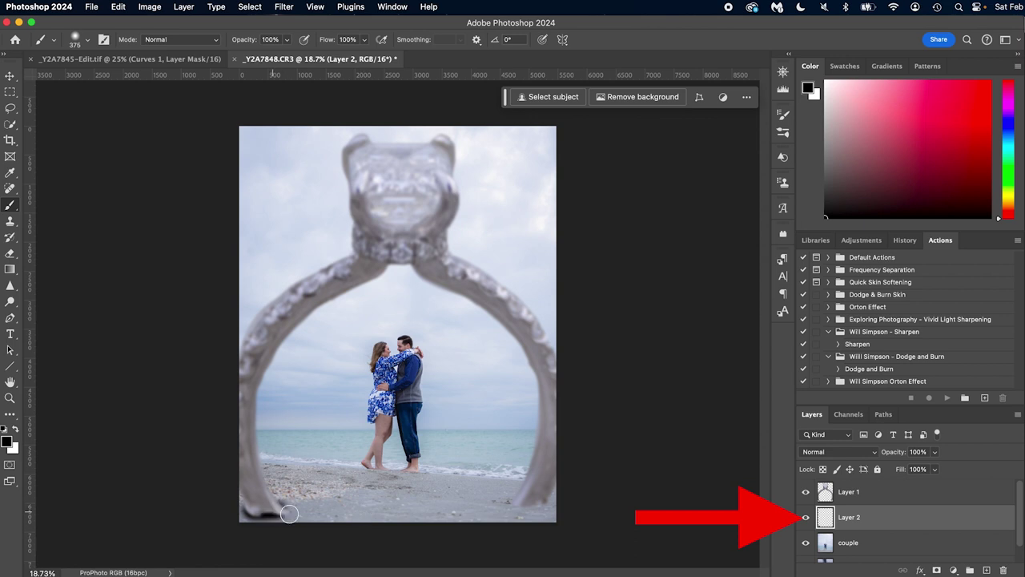
pyautogui.moveTo(516, 507)
pyautogui.mouseDown()
pyautogui.moveTo(549, 500)
pyautogui.moveTo(509, 503)
pyautogui.mouseUp()
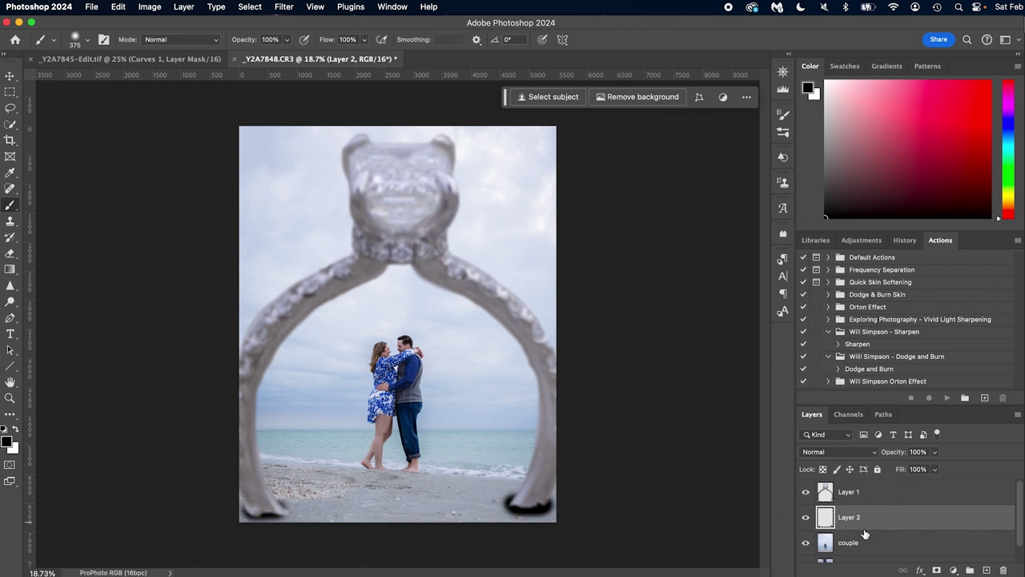
# Fade the shadow layer to 20% opacity and resize the eraser brush.
pyautogui.click(918, 452)
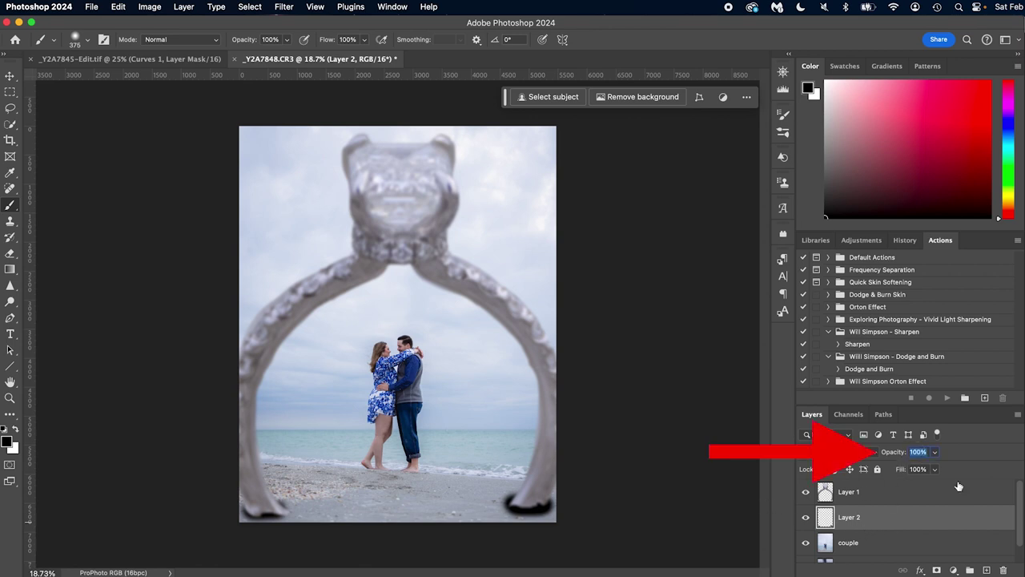
pyautogui.write('20')
pyautogui.press('Return')
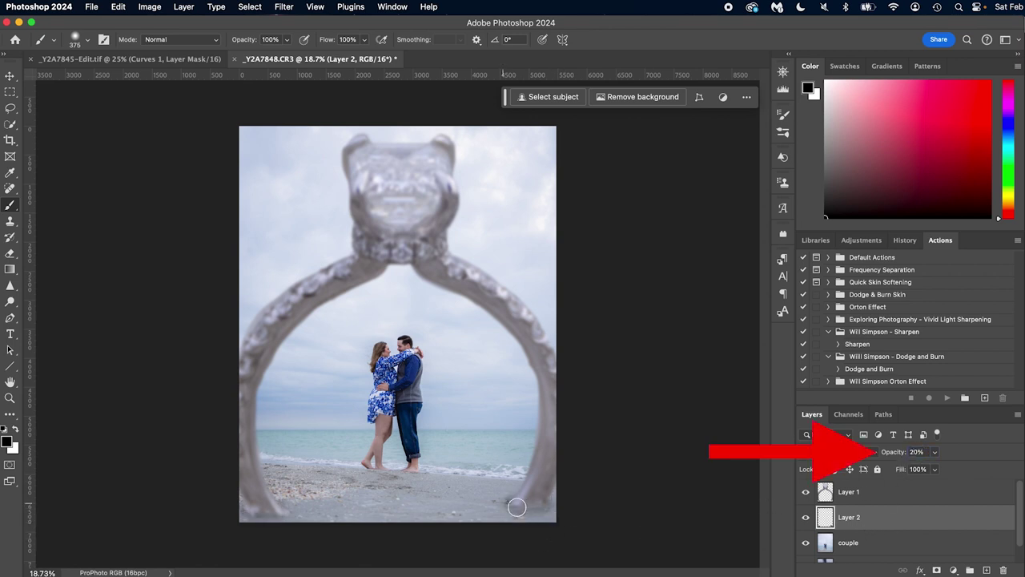
pyautogui.press('e')
pyautogui.moveTo(437, 486); pyautogui.dragTo(423, 485)
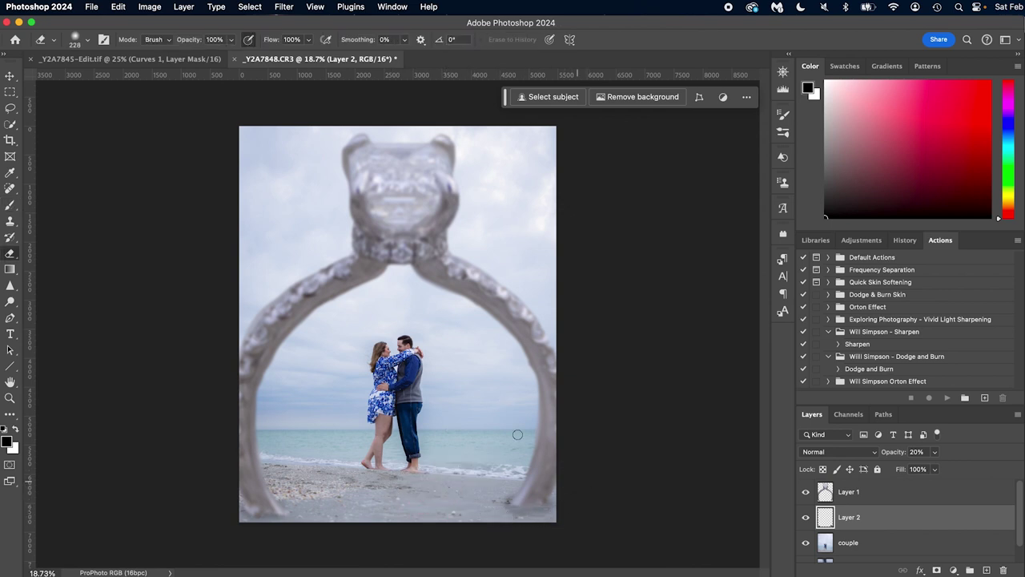
# Erase the excess shadow around the ring's lower-left band on Layer 2.
pyautogui.press('e')
pyautogui.moveTo(321, 519)
pyautogui.mouseDown()
pyautogui.moveTo(275, 505)
pyautogui.moveTo(293, 509)
pyautogui.mouseUp()
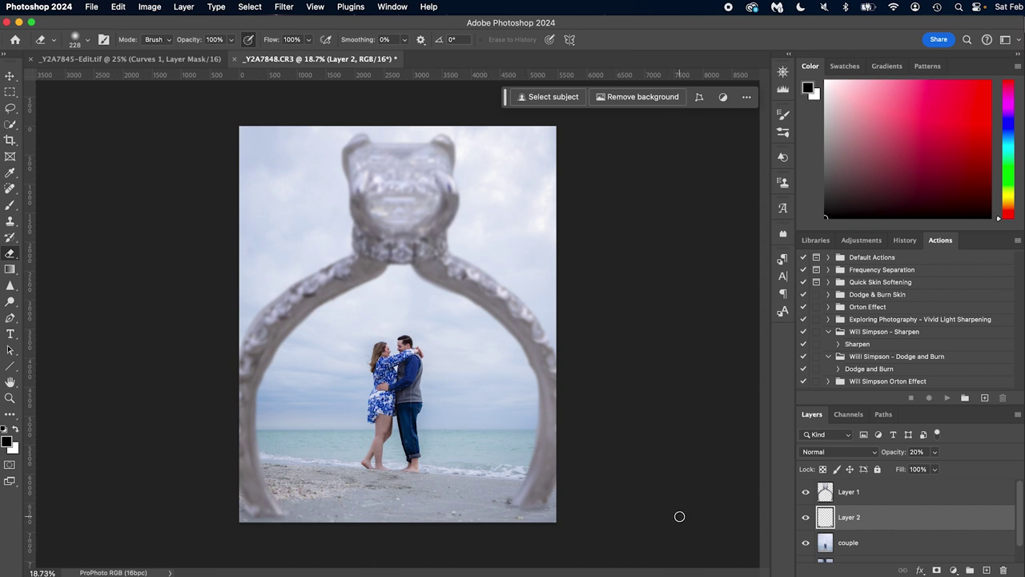